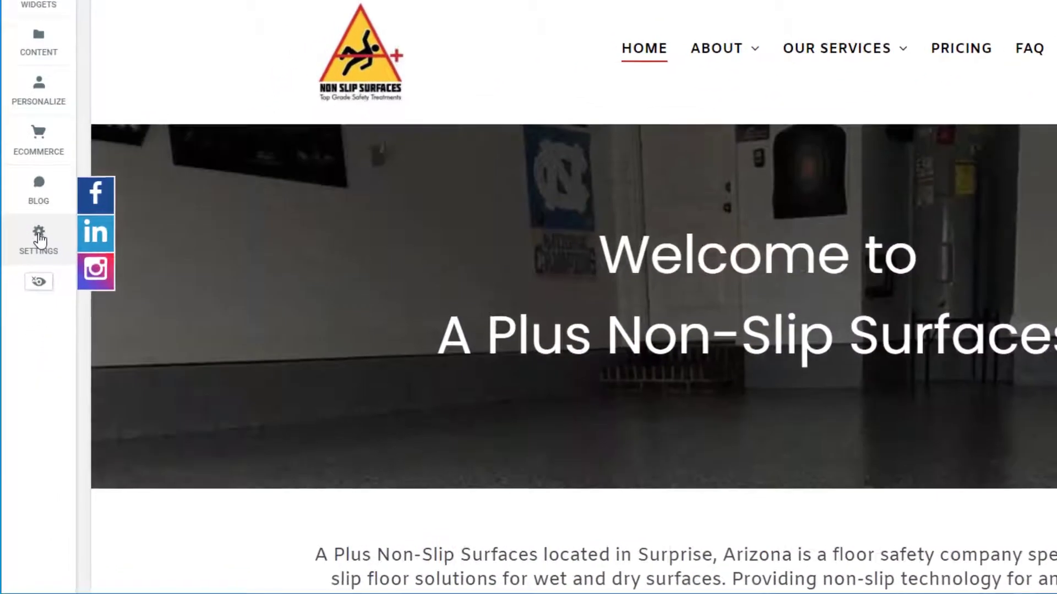
- Open the site's backup options and start naming a new backup version
left_click(28, 335)
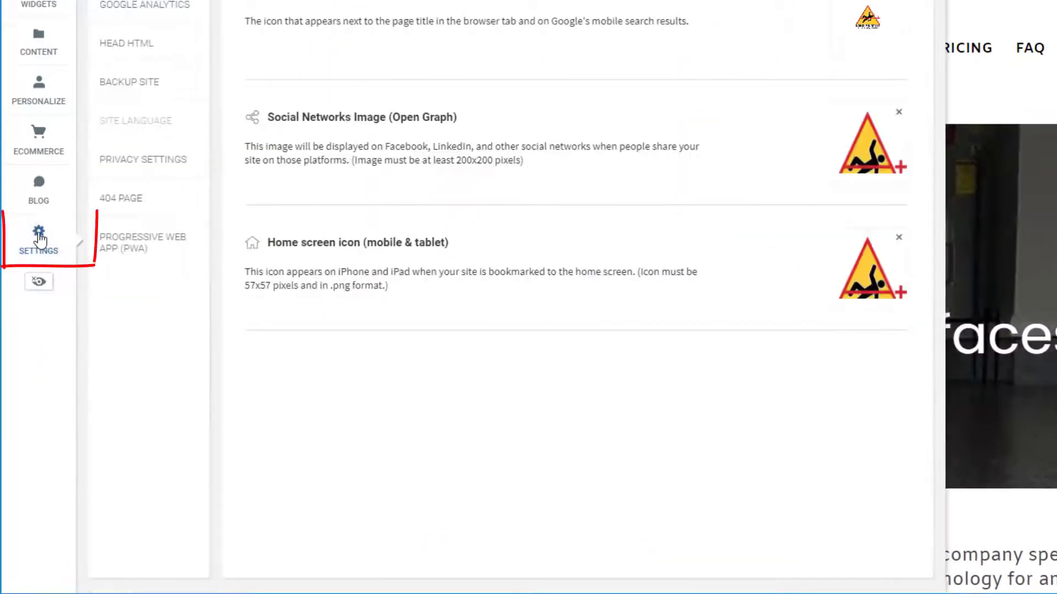
left_click(134, 84)
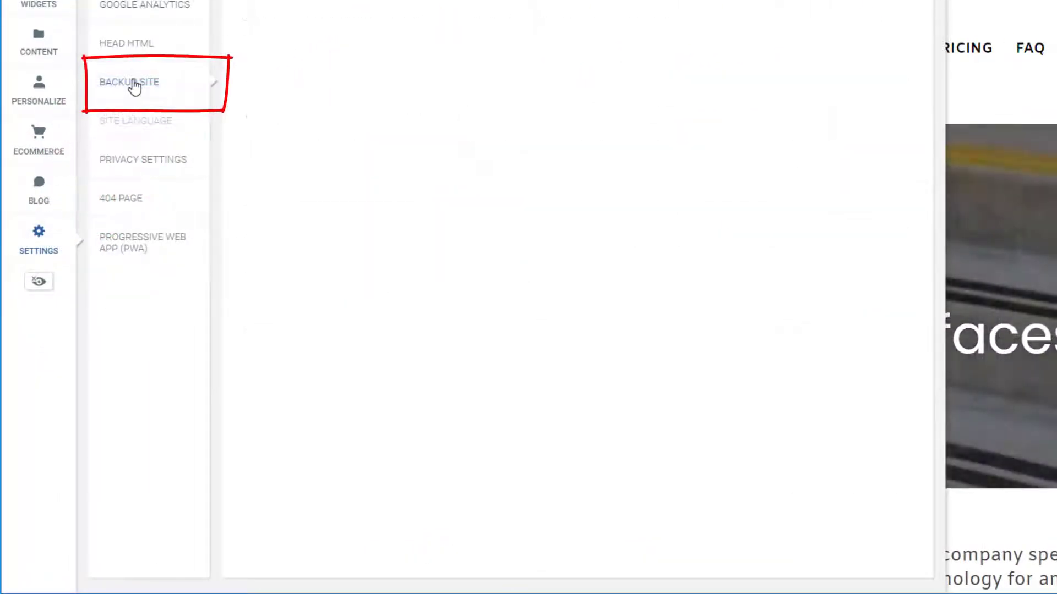
left_click(331, 40)
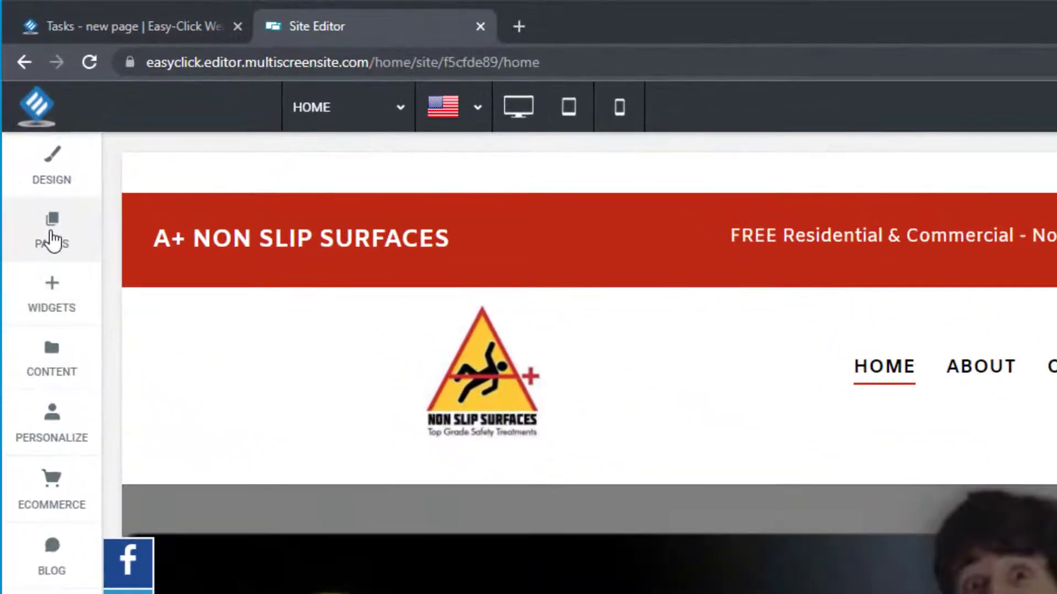
- Show the site's pages list, starting a Blank Page but cancelling the New Page dialog
left_click(49, 223)
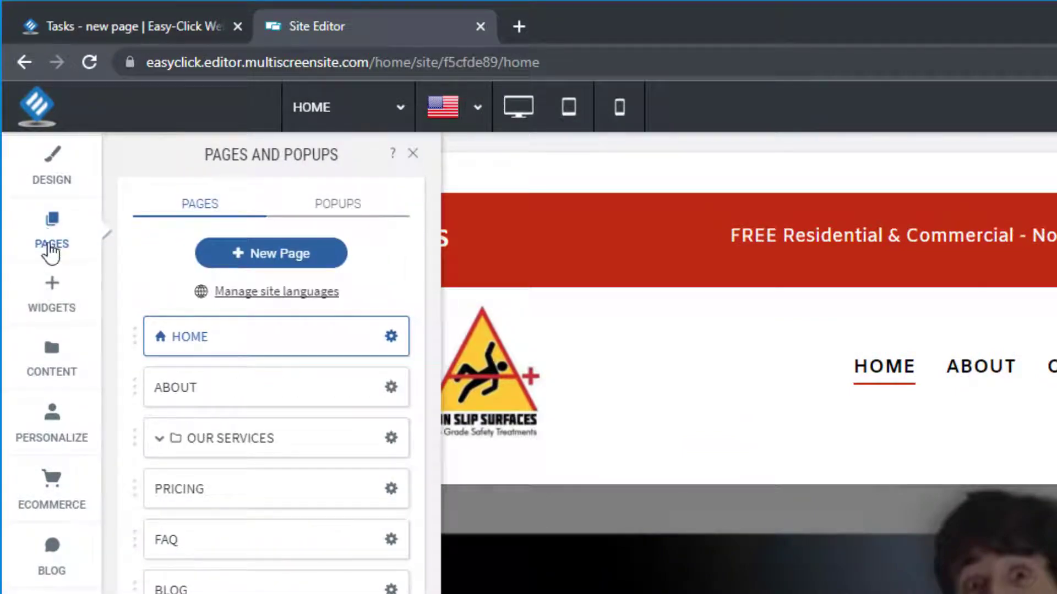
left_click(261, 259)
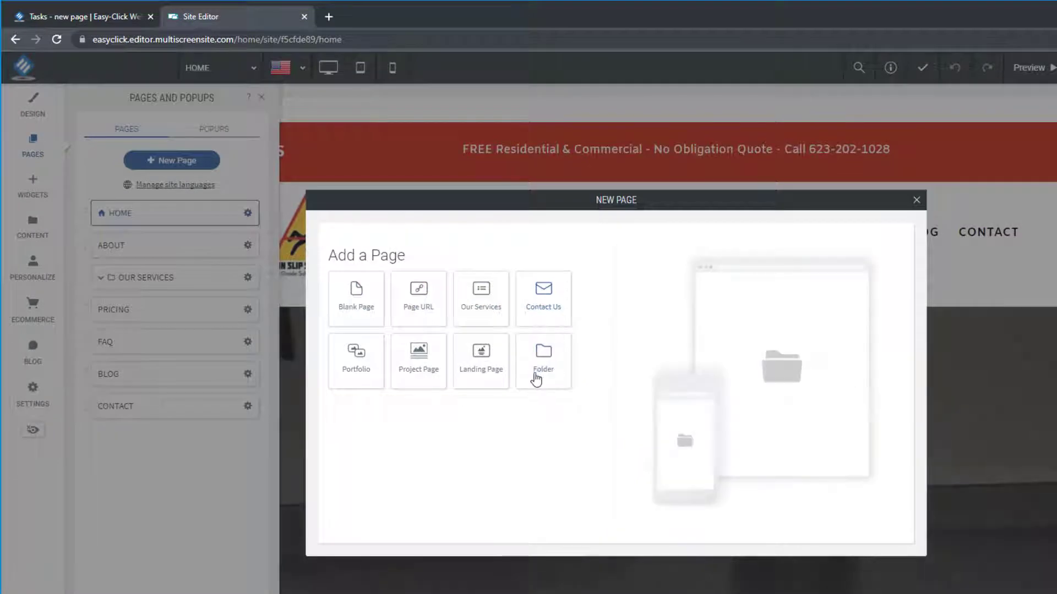
left_click(359, 302)
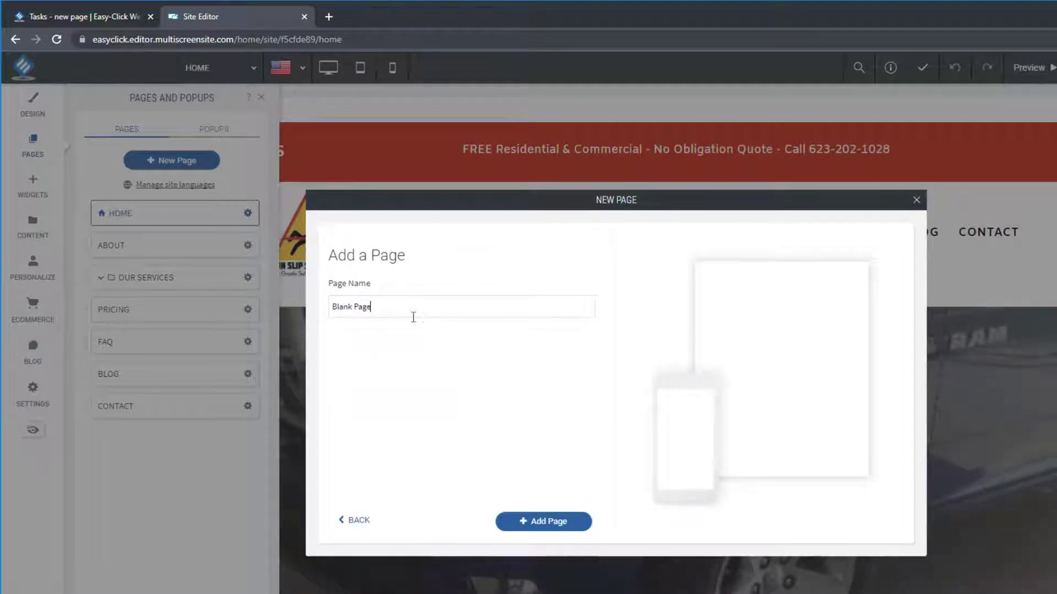
left_click_drag(413, 317, 328, 318)
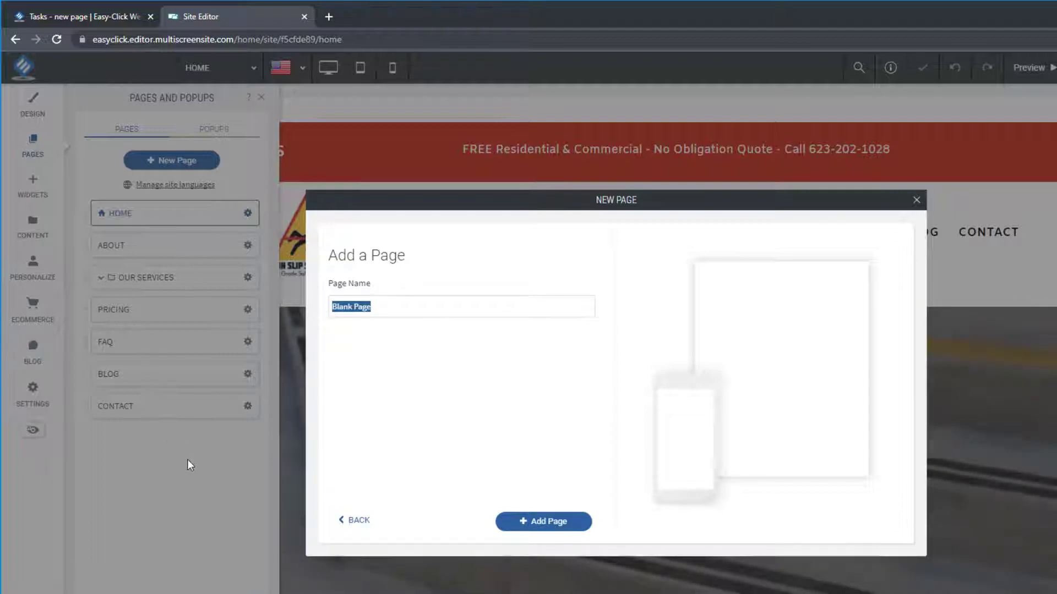
left_click(916, 200)
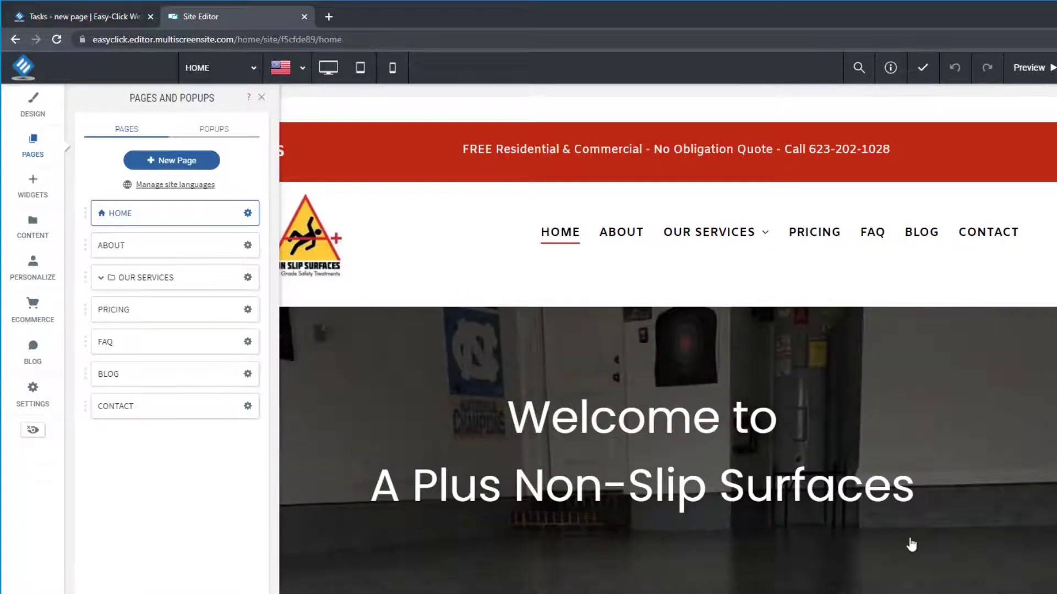
scroll(750, 502, "down", 2)
scroll(749, 503, "down", 1)
scroll(749, 503, "up", 3)
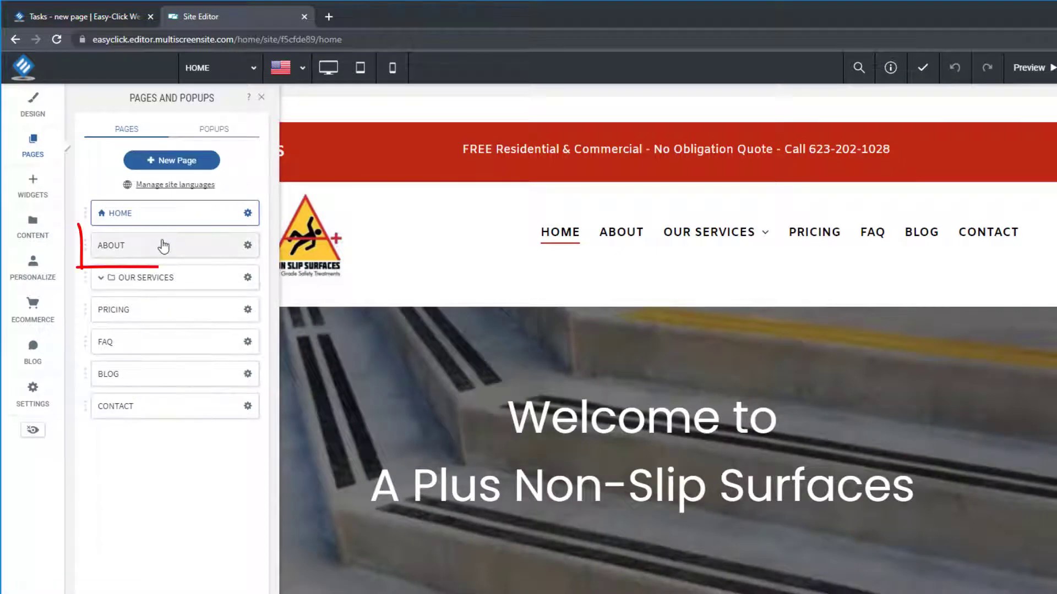
- Duplicate the About page, naming the copy 'Our Work'
left_click(163, 245)
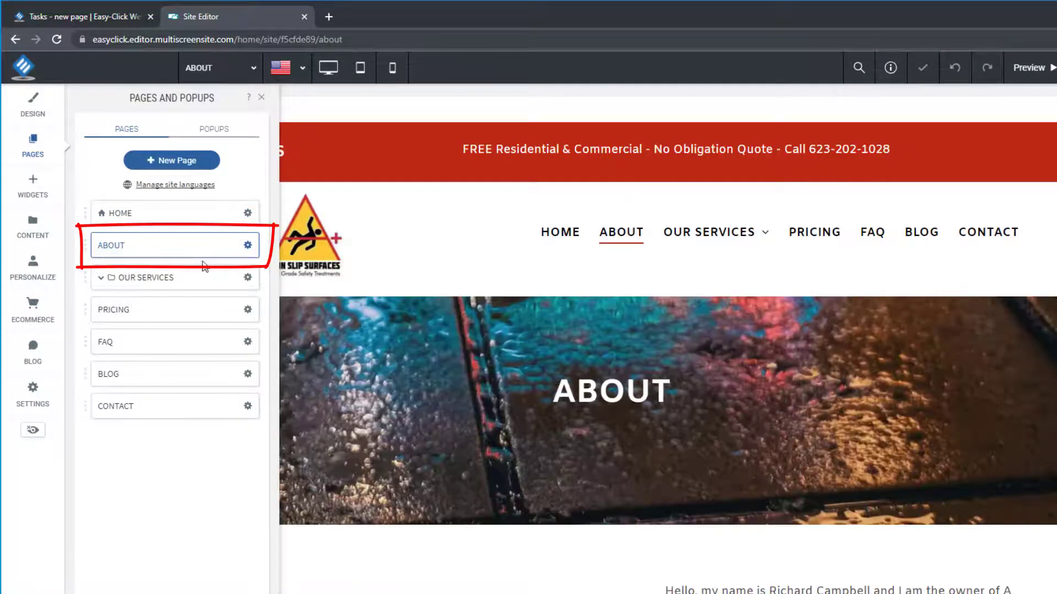
left_click(248, 246)
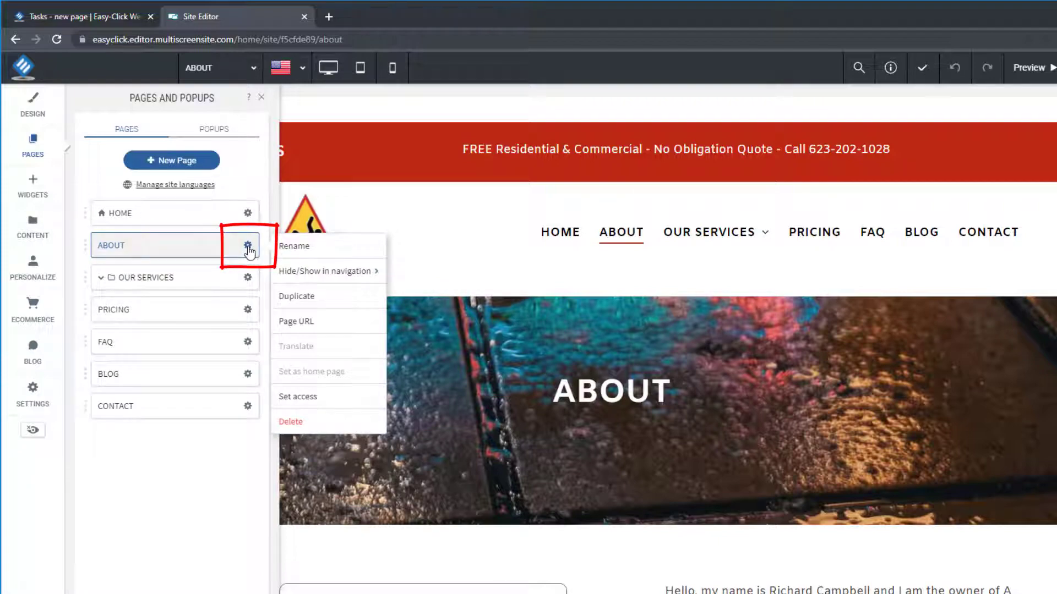
left_click(306, 305)
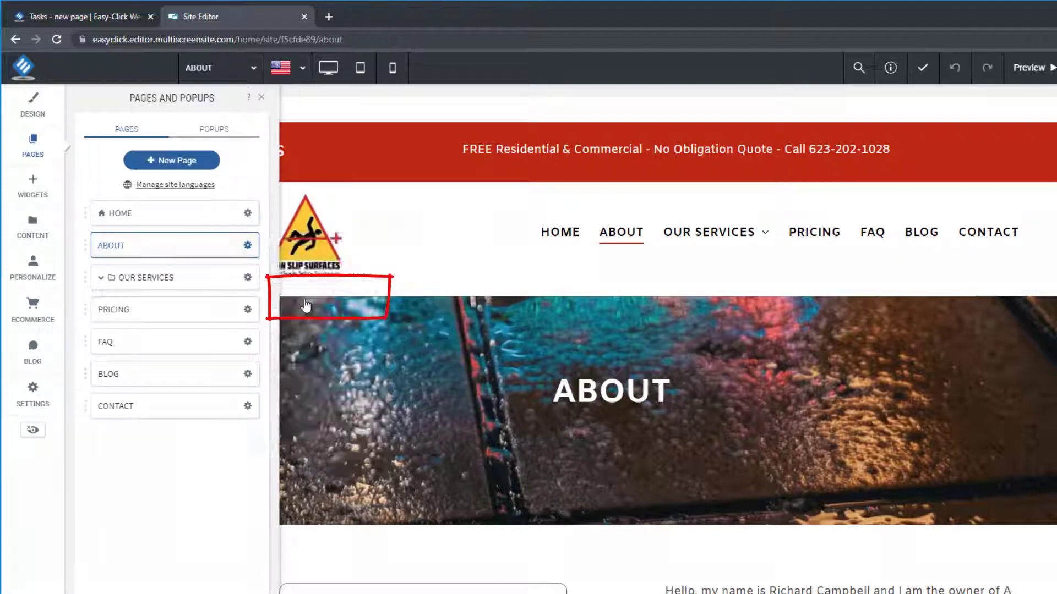
left_click_drag(550, 376, 384, 381)
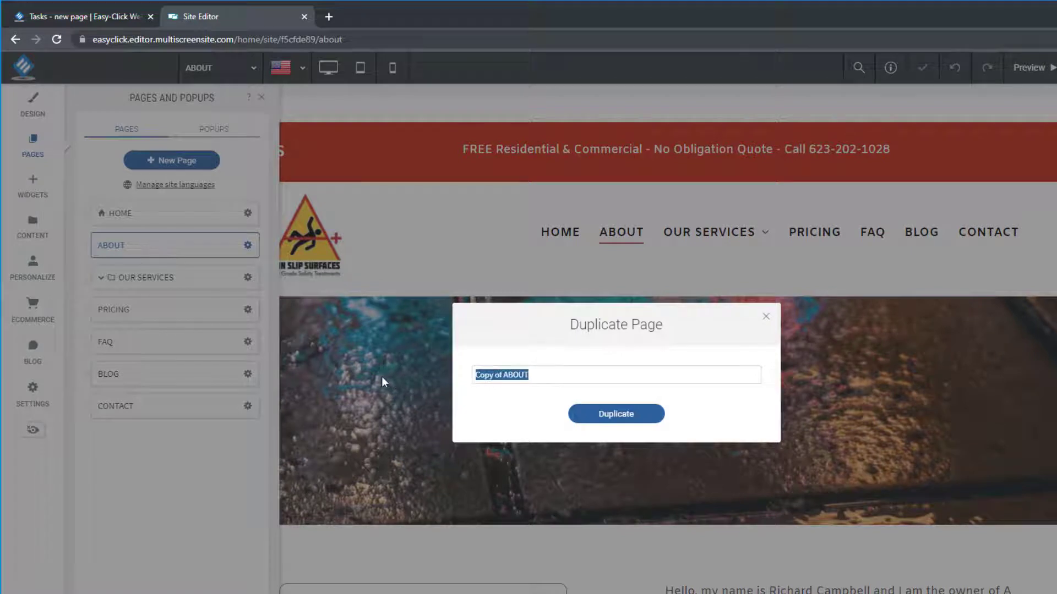
type("Our Wo")
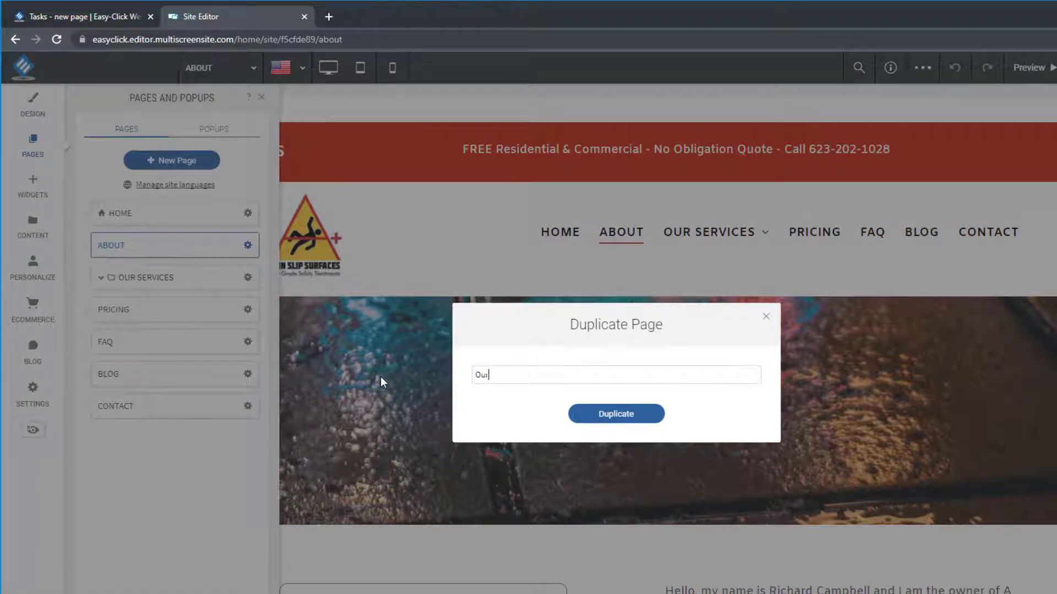
type("rk")
left_click(576, 417)
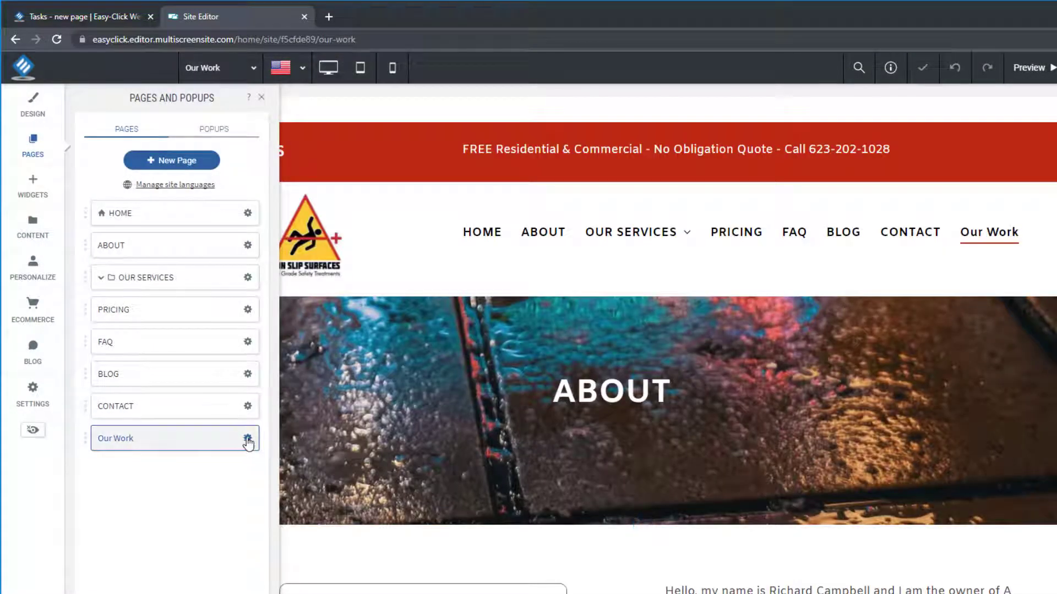
left_click(248, 439)
- Keep the 'Our Work' name unchanged, open that page, and close the Pages list
mouse_move(296, 460)
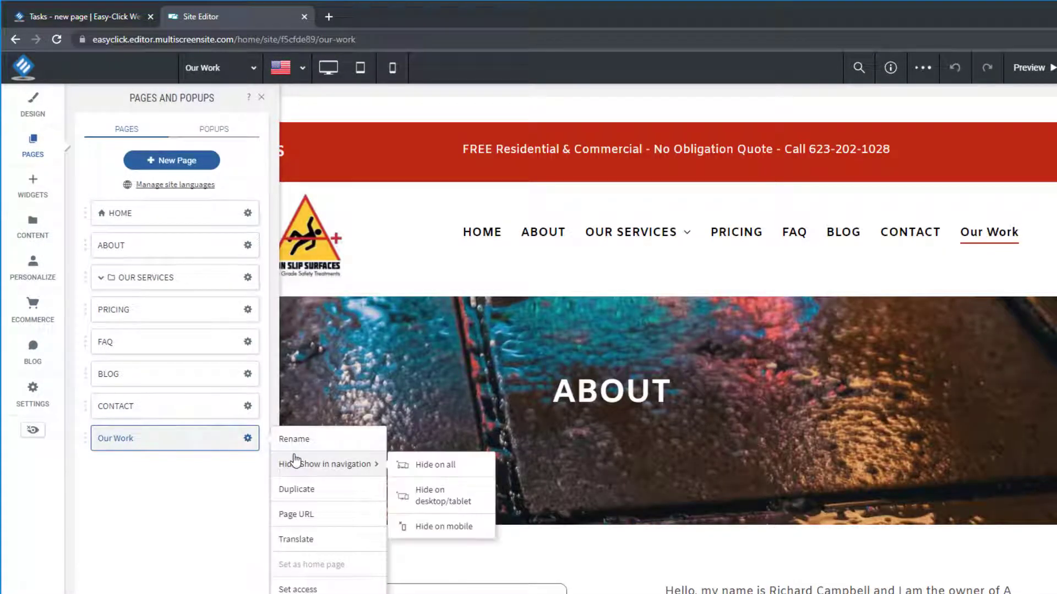
left_click(319, 439)
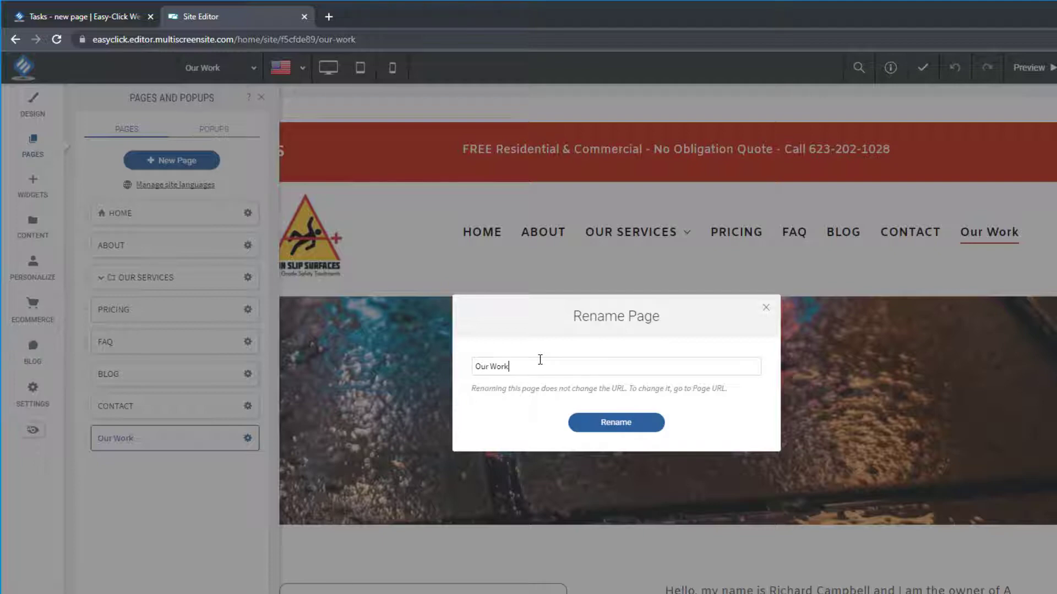
left_click(766, 307)
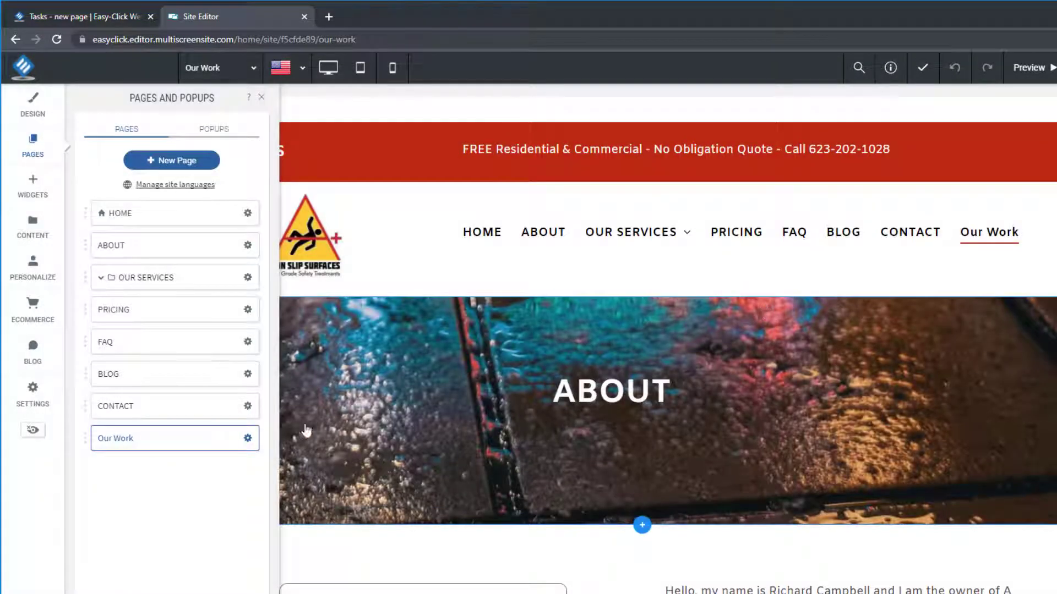
left_click(146, 439)
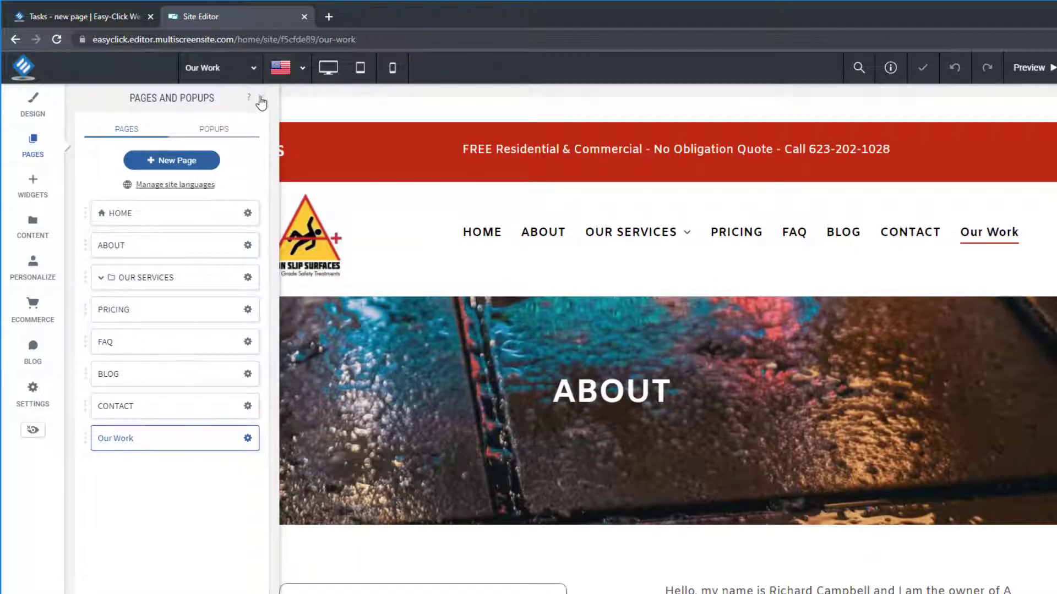
left_click(260, 97)
- Replace the hero row's background image with the grey concrete-texture photo in Row Design
scroll(346, 397, "down", 3)
scroll(346, 397, "up", 4)
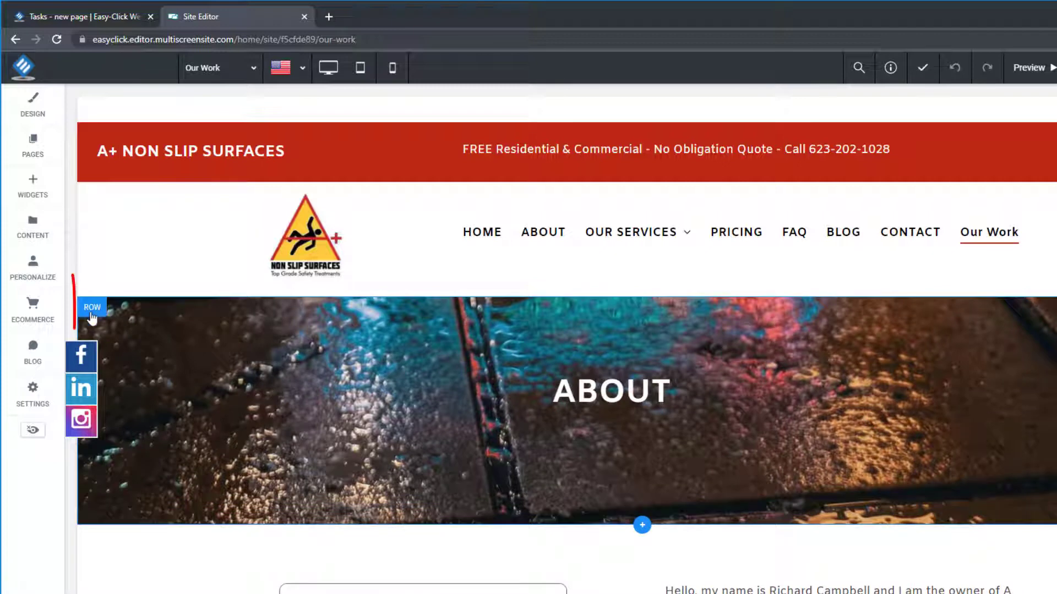
left_click(93, 307)
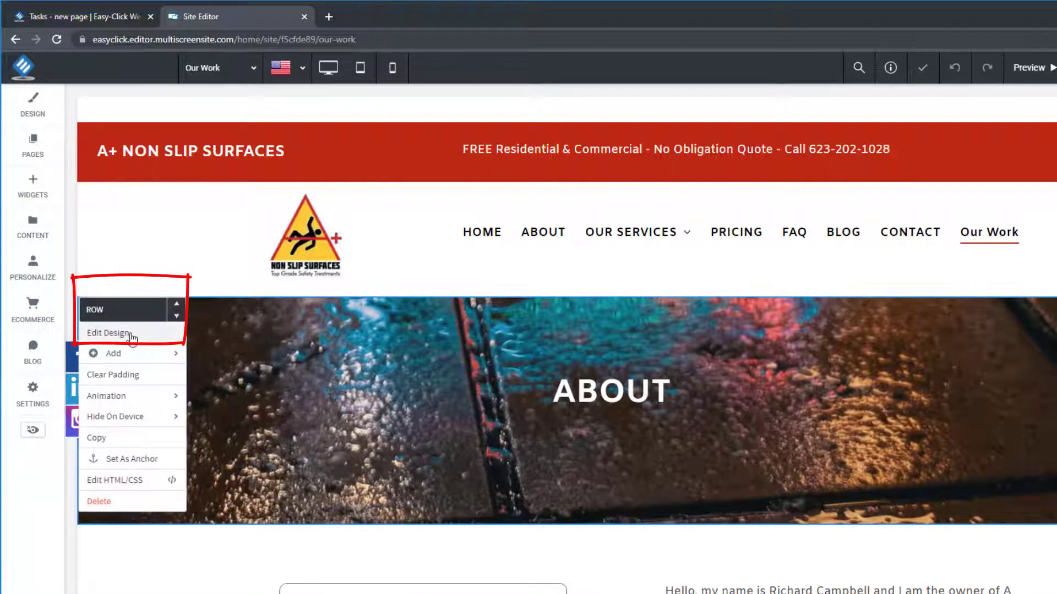
left_click(132, 335)
scroll(190, 394, "down", 3)
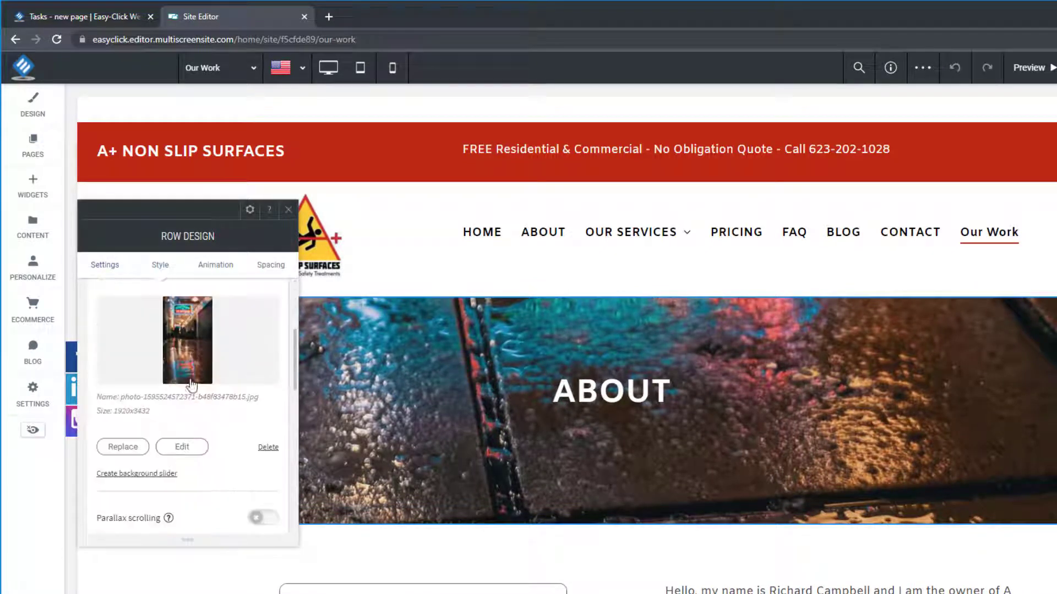
left_click(186, 368)
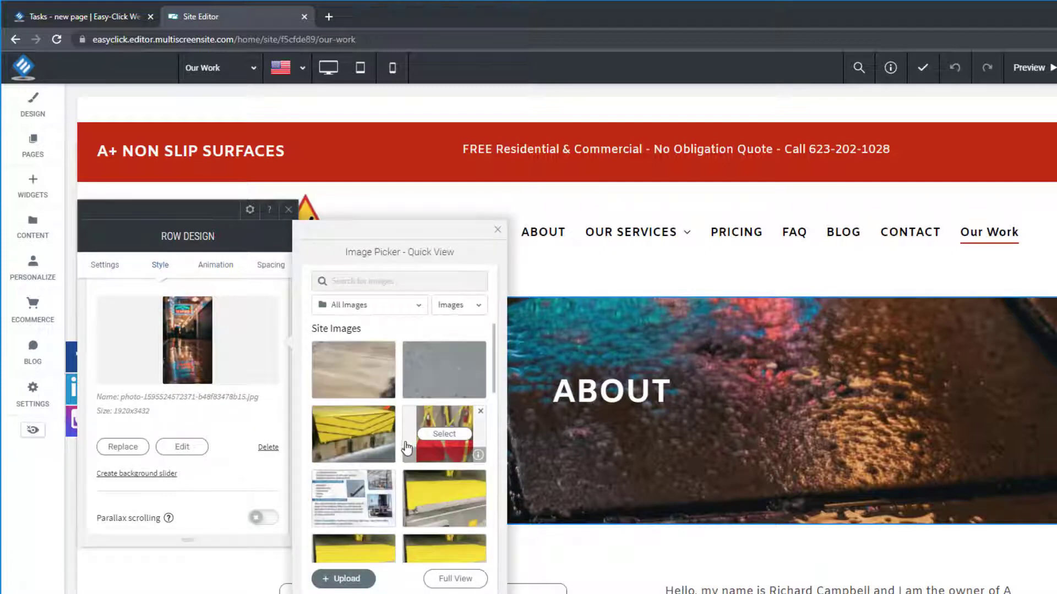
scroll(406, 449, "down", 3)
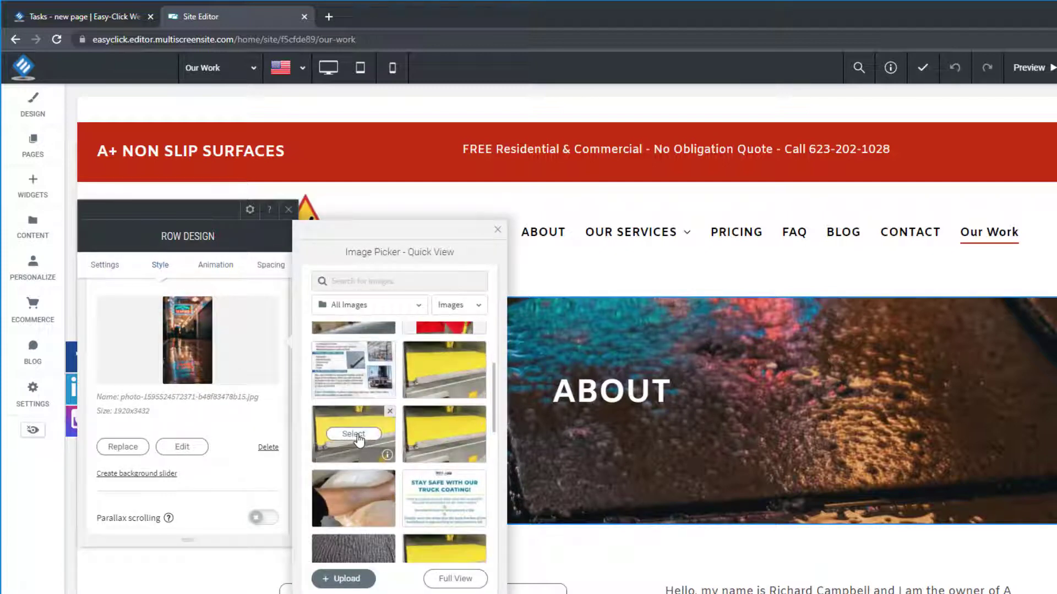
scroll(358, 439, "down", 3)
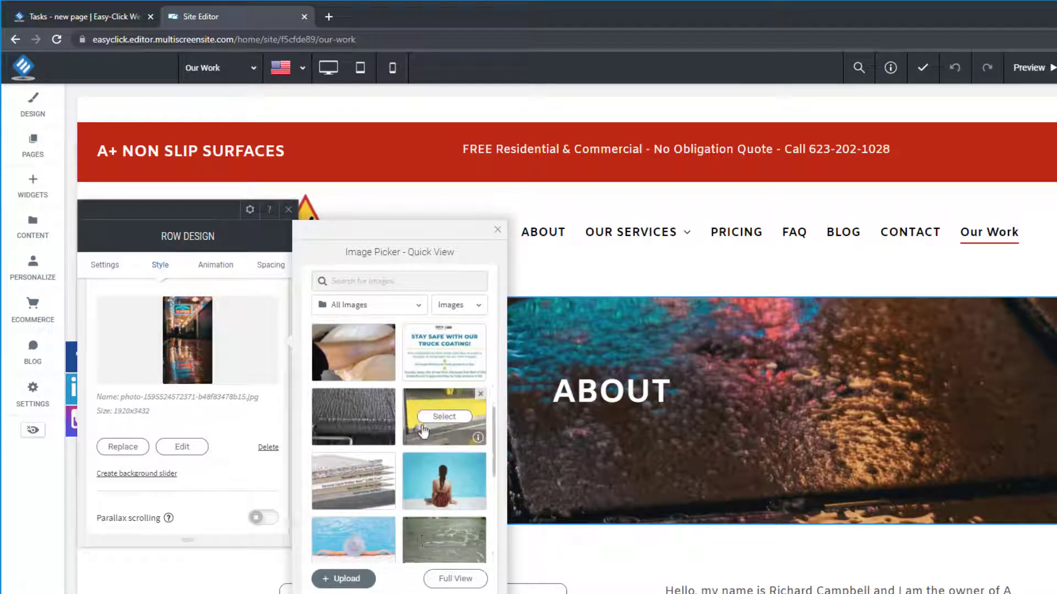
scroll(429, 439, "down", 2)
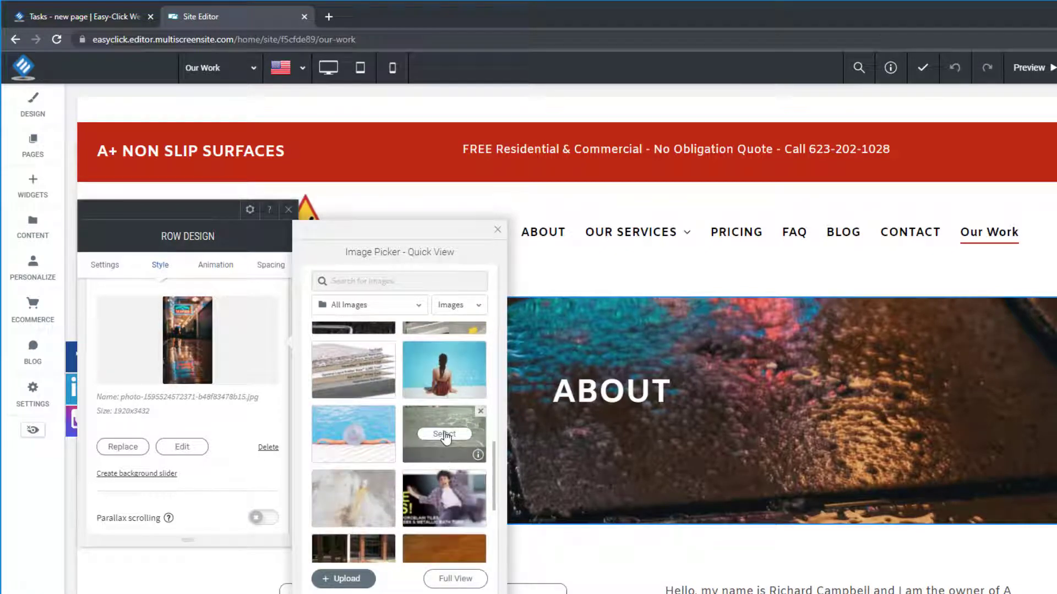
left_click(444, 434)
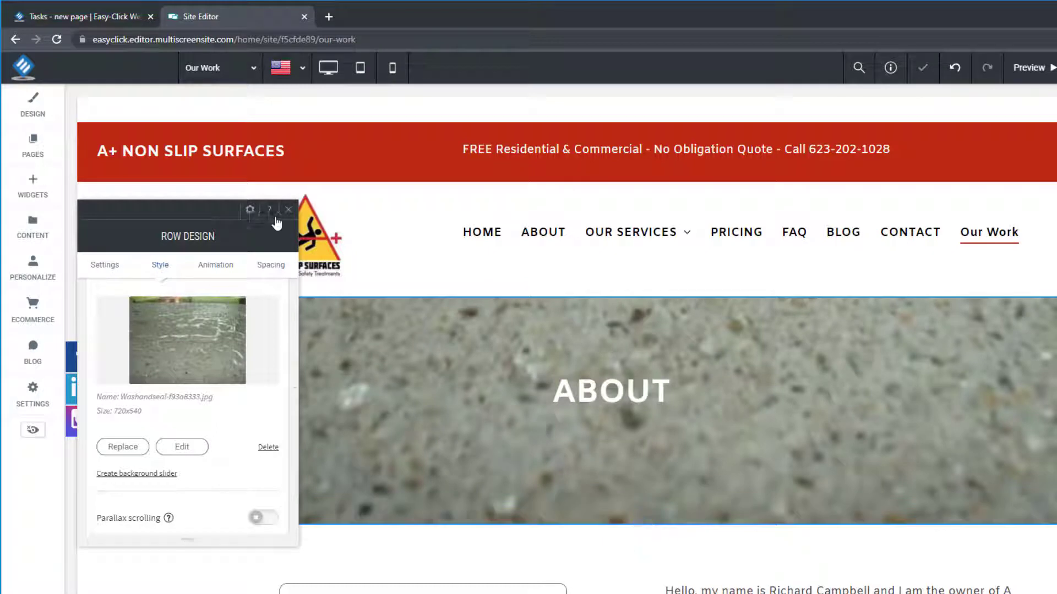
left_click(287, 214)
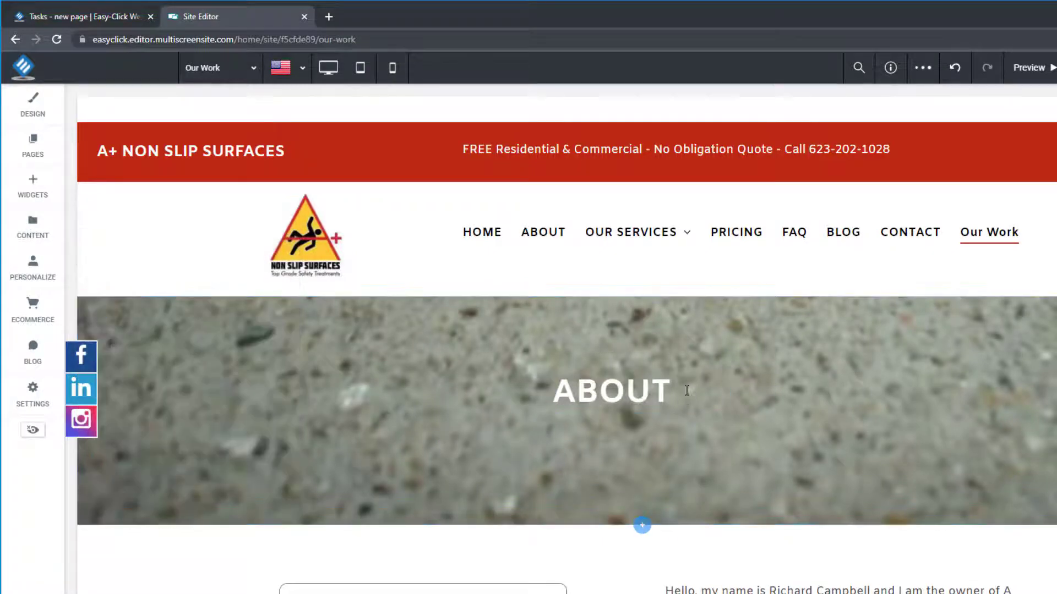
- Change the hero heading from ABOUT to 'Our Work'
left_click_drag(689, 389, 524, 388)
type("O")
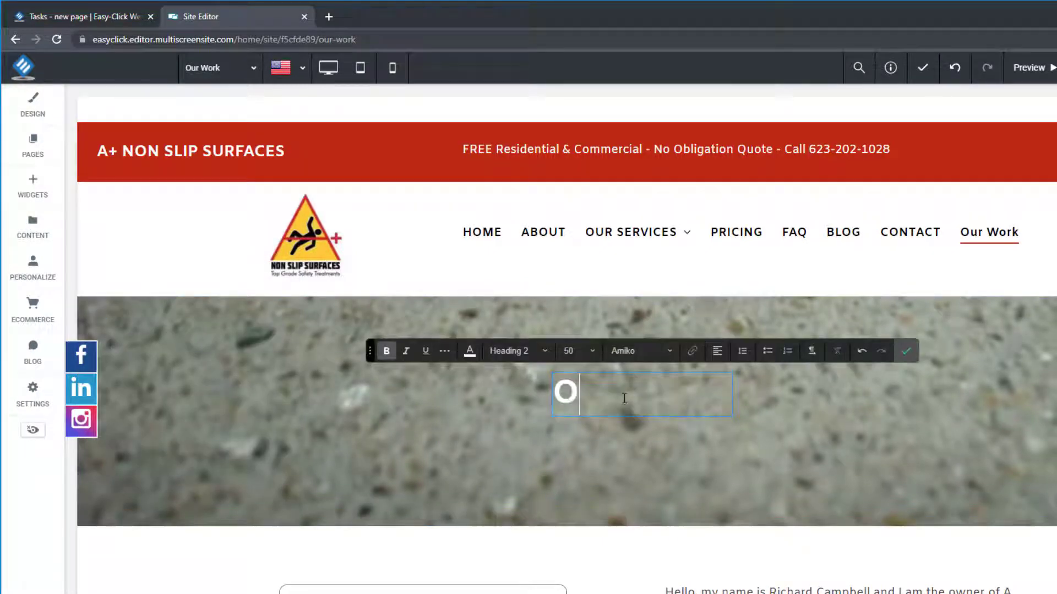
type("ur Work")
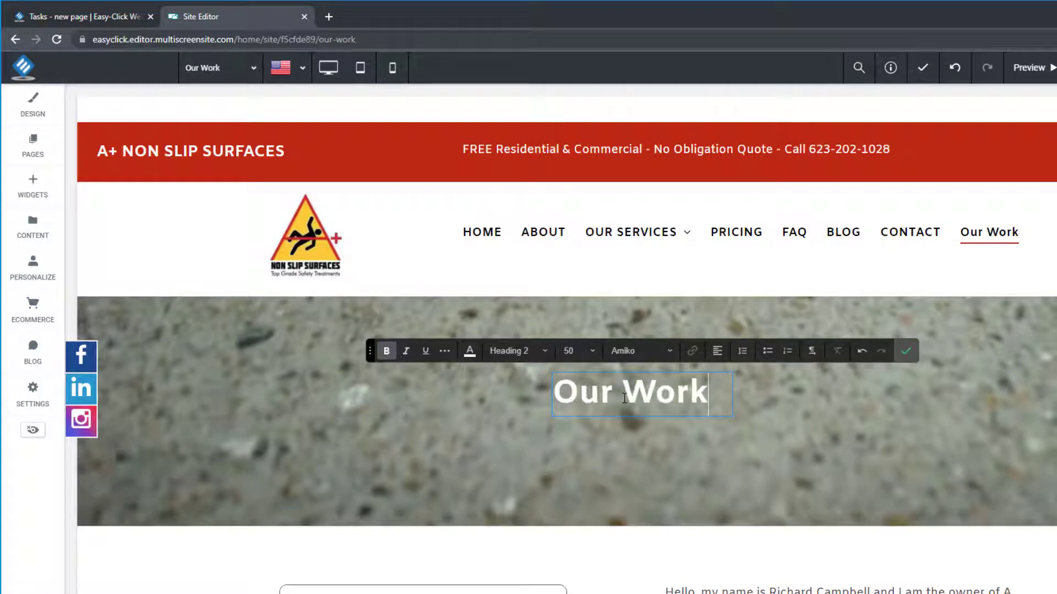
left_click(906, 351)
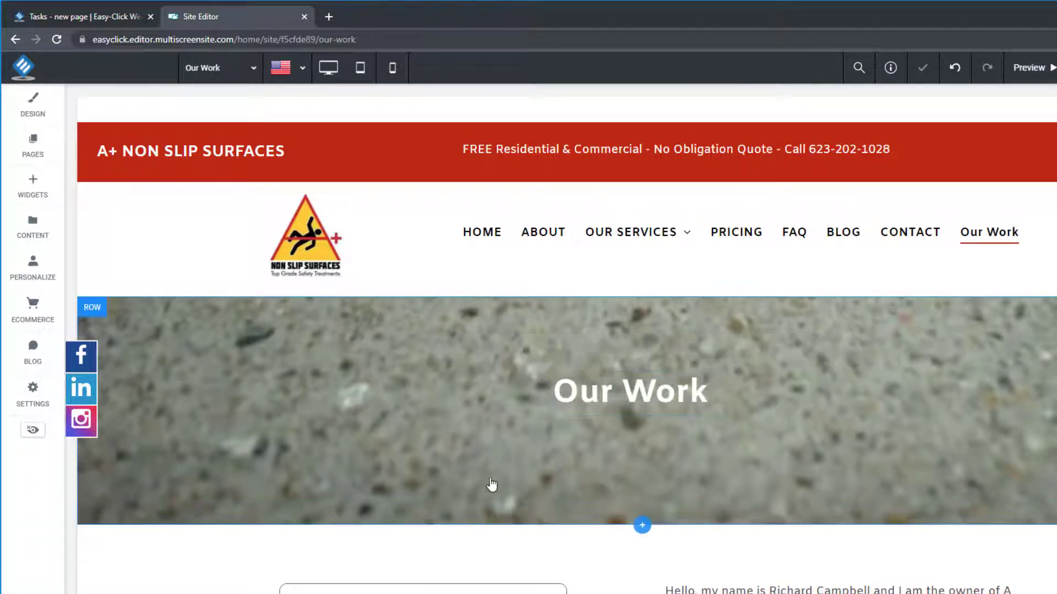
- Delete the free-quote contact form below the heading, leaving an empty column selected
scroll(467, 486, "down", 2)
scroll(442, 440, "down", 1)
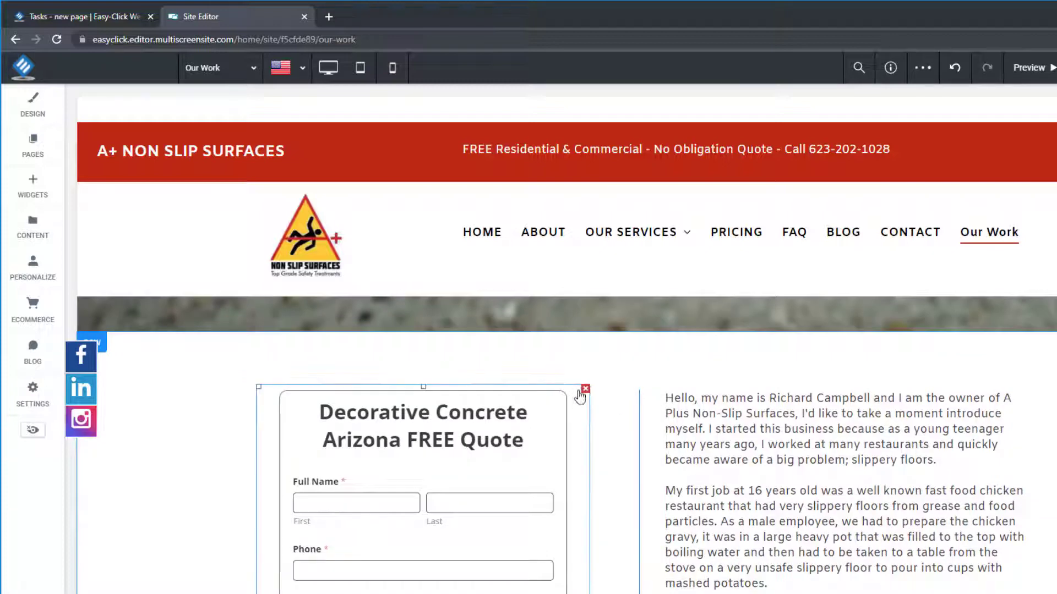
left_click(586, 389)
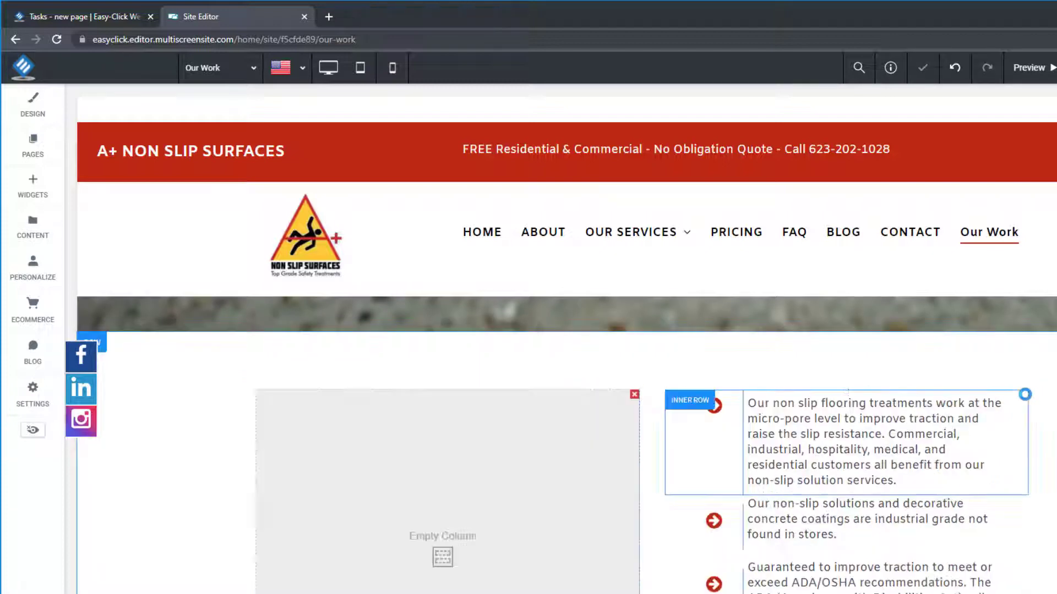
left_click(778, 407)
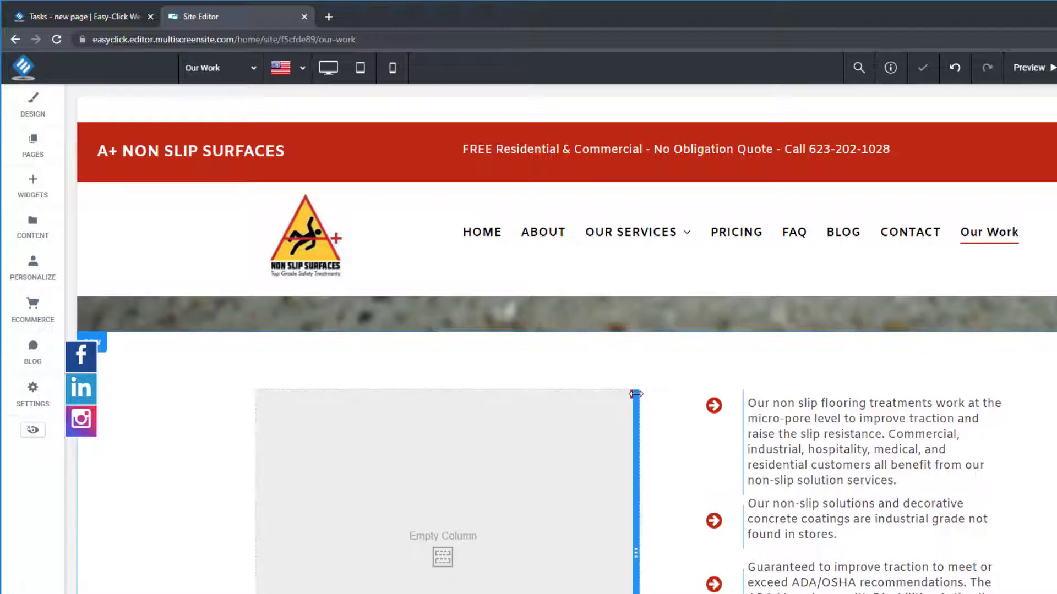
left_click(633, 398)
- Delete the leftover empty left column from the hero
left_click(875, 210)
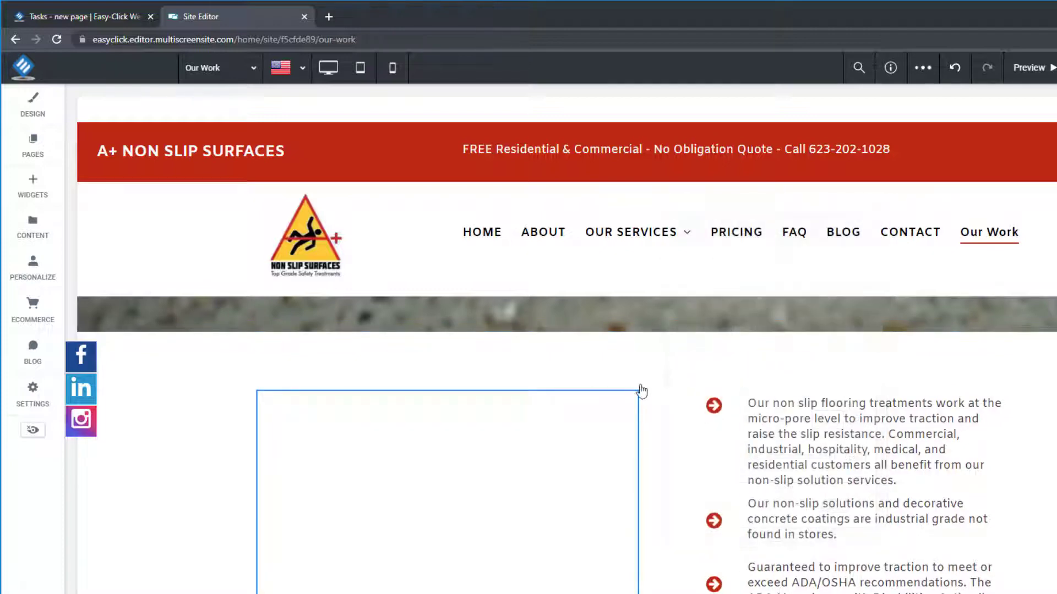
left_click(634, 395)
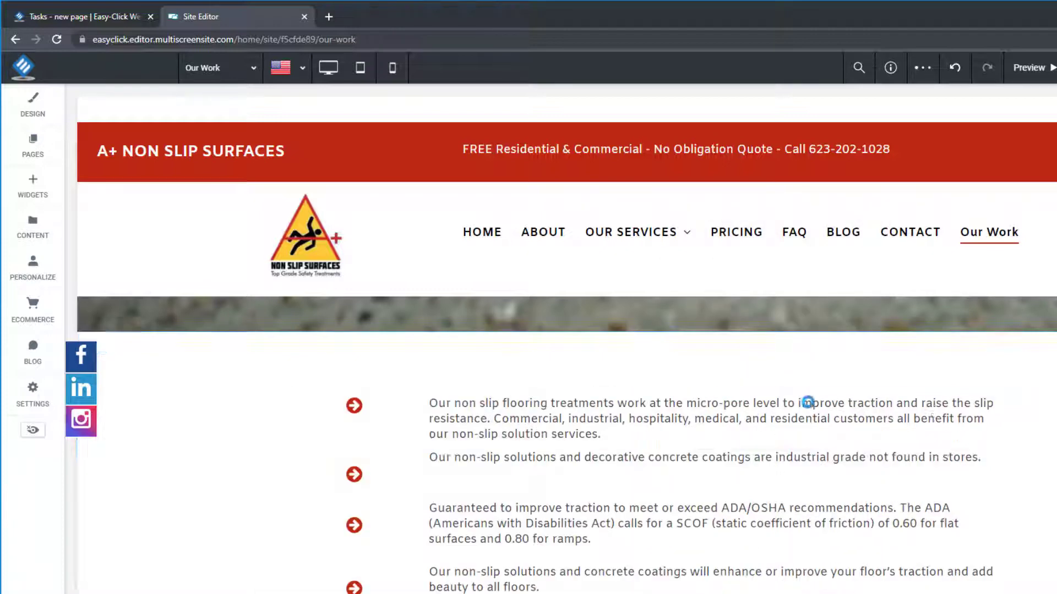
scroll(225, 404, "down", 3)
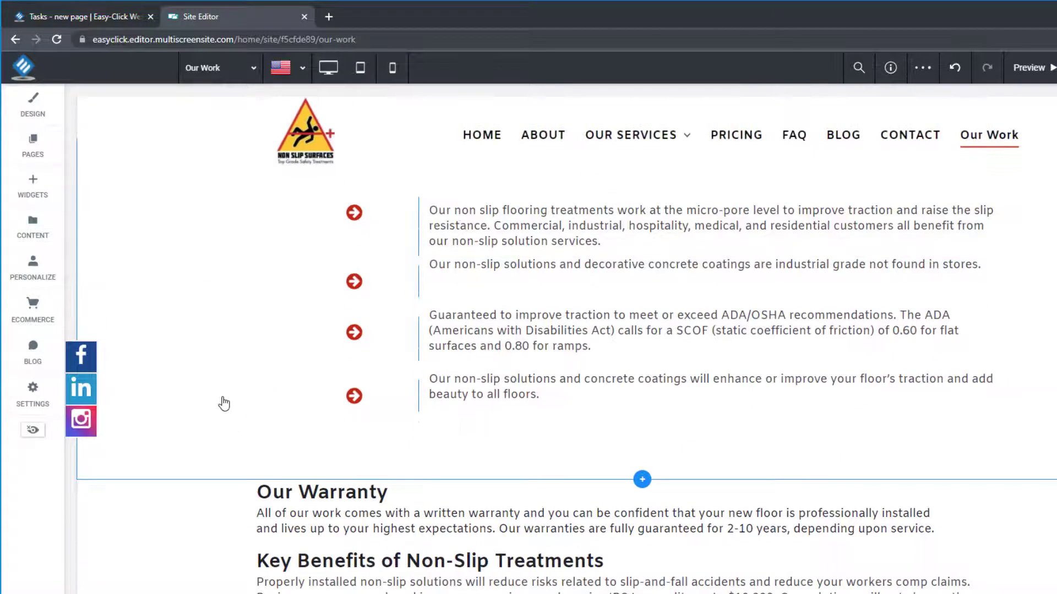
scroll(220, 401, "up", 3)
scroll(176, 361, "down", 2)
scroll(165, 342, "up", 1)
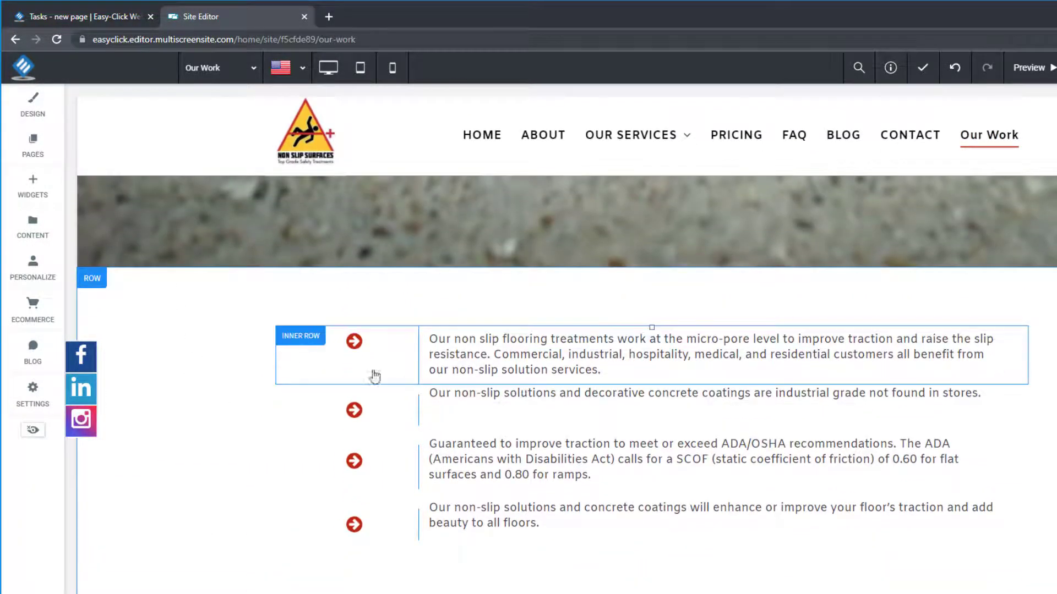
- Delete the benefits list, Our Warranty and process steps rows
left_click(91, 279)
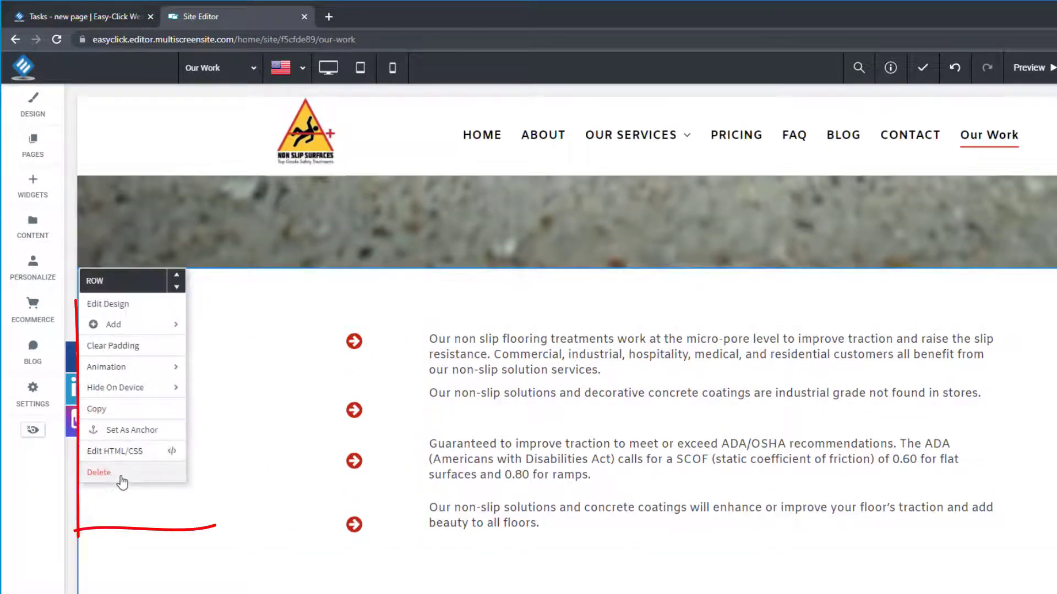
left_click(107, 472)
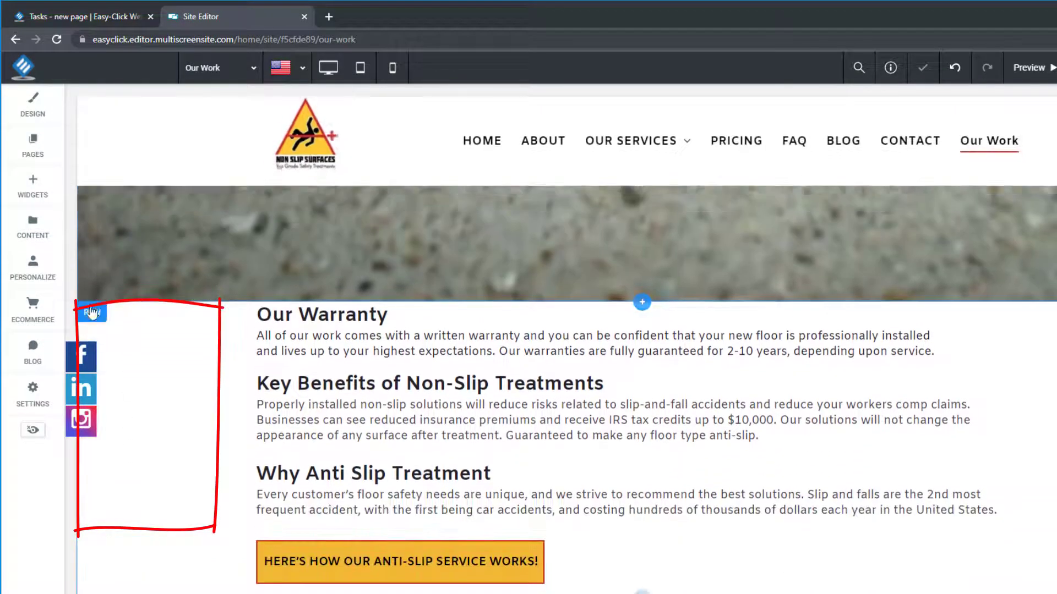
left_click(93, 313)
left_click(110, 507)
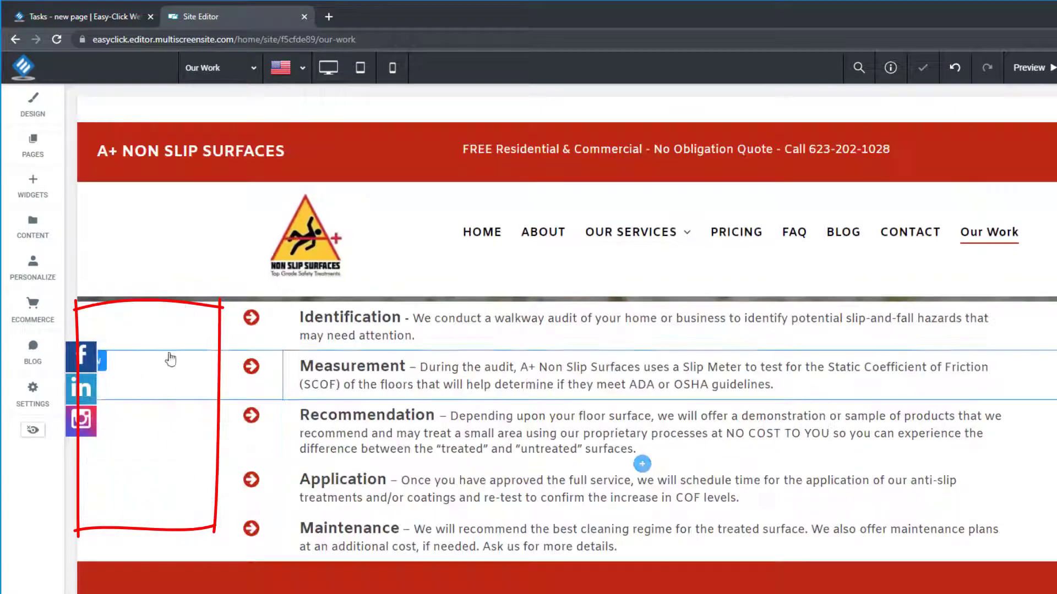
left_click(92, 315)
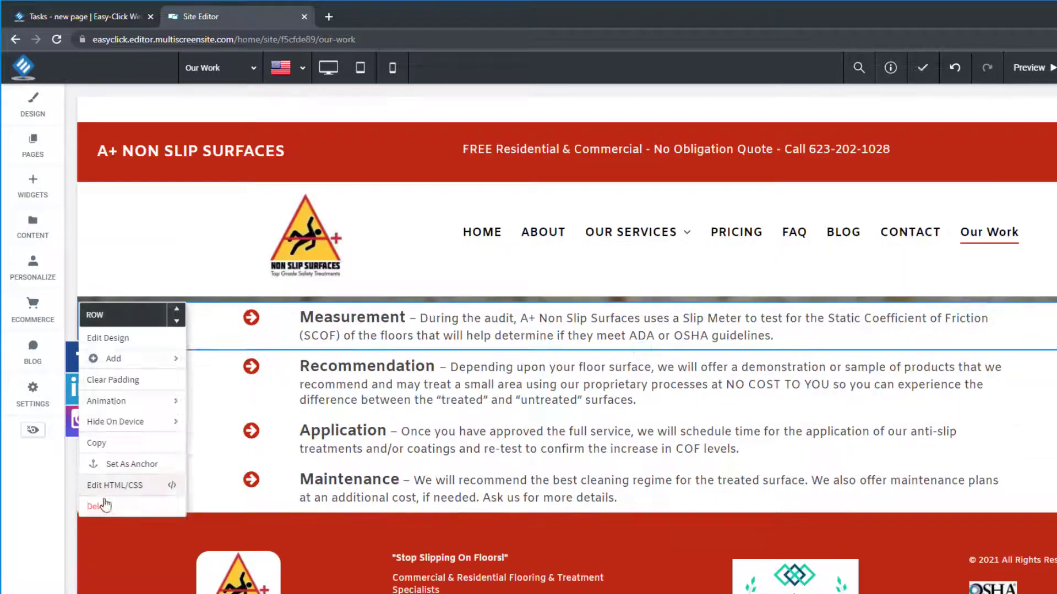
left_click(105, 504)
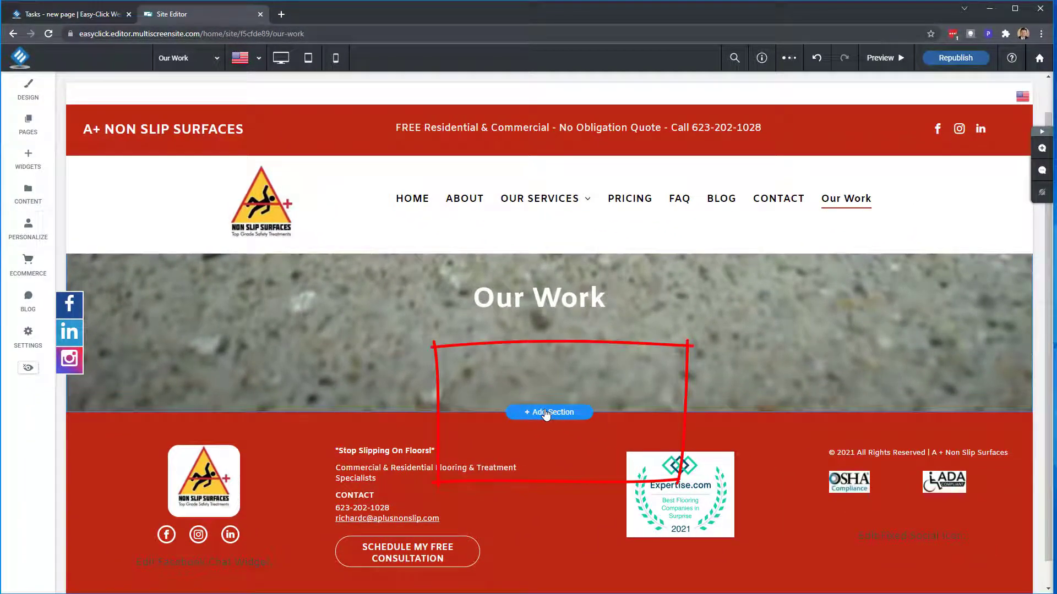
left_click(545, 413)
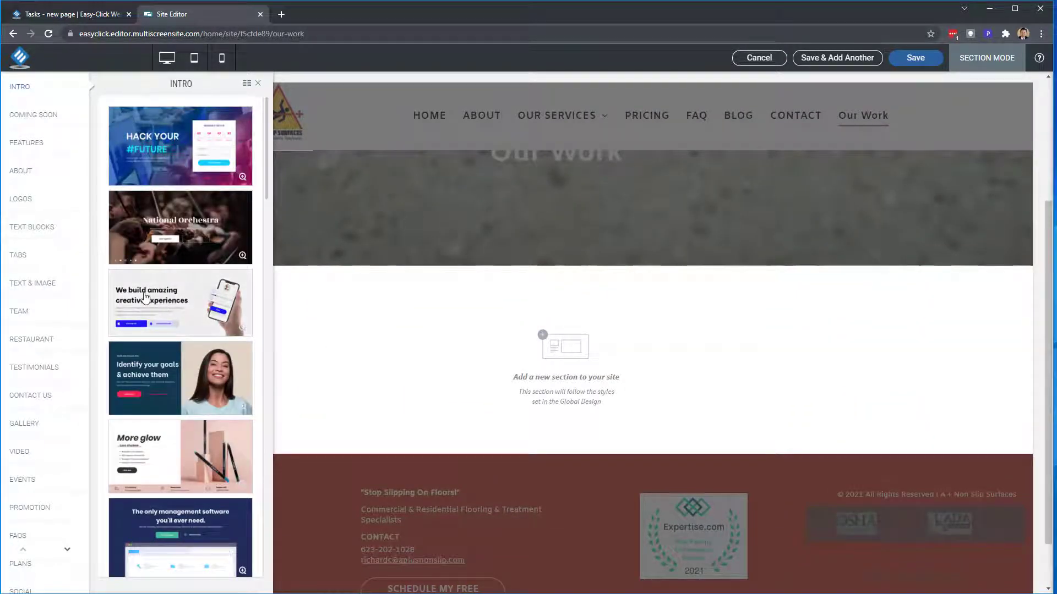
scroll(145, 297, "down", 6)
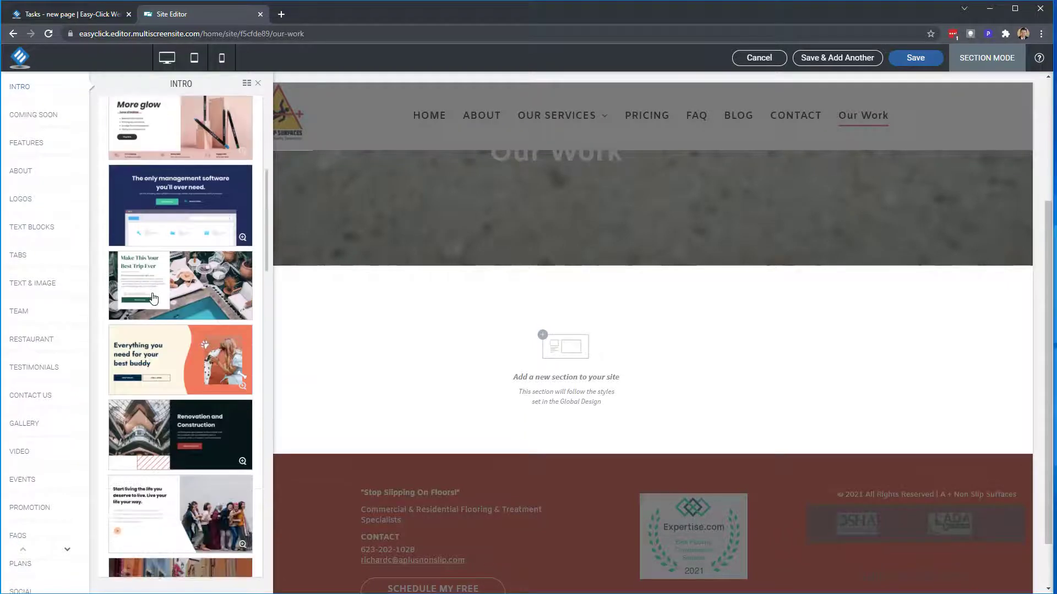
scroll(153, 298, "down", 3)
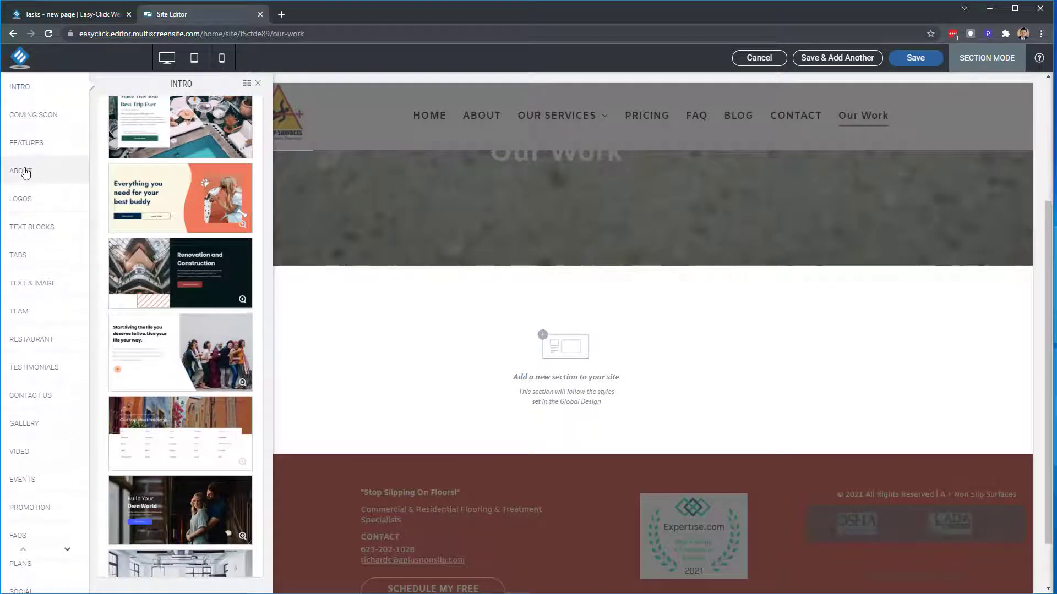
left_click(26, 143)
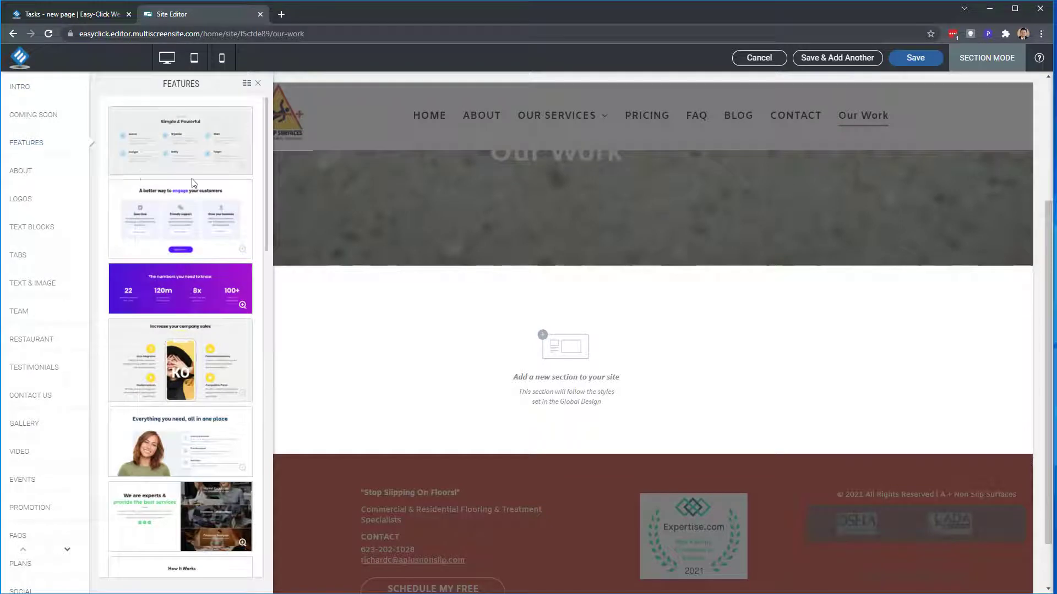
left_click(260, 86)
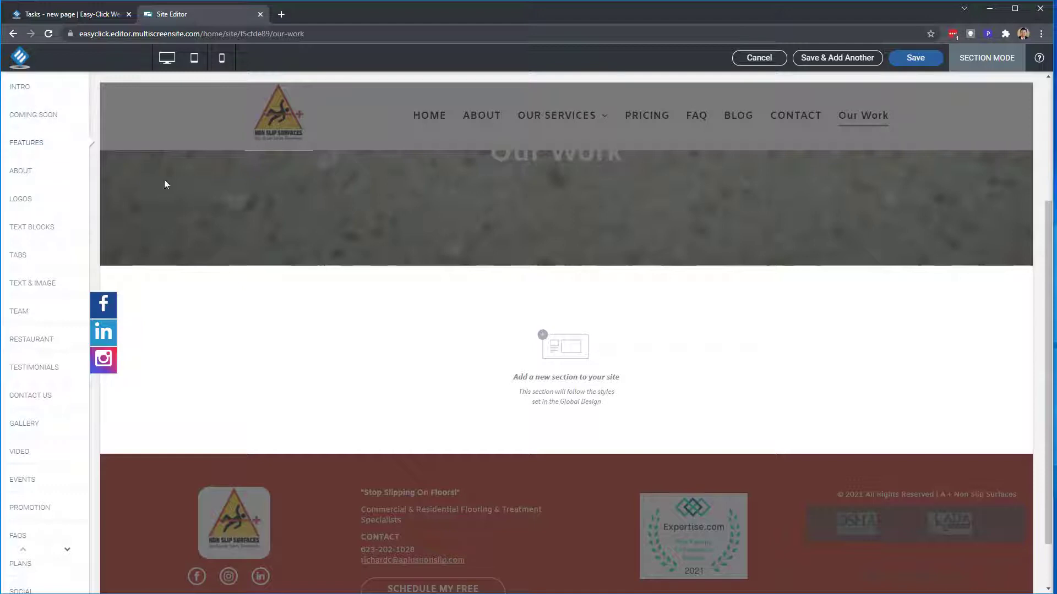
left_click(754, 62)
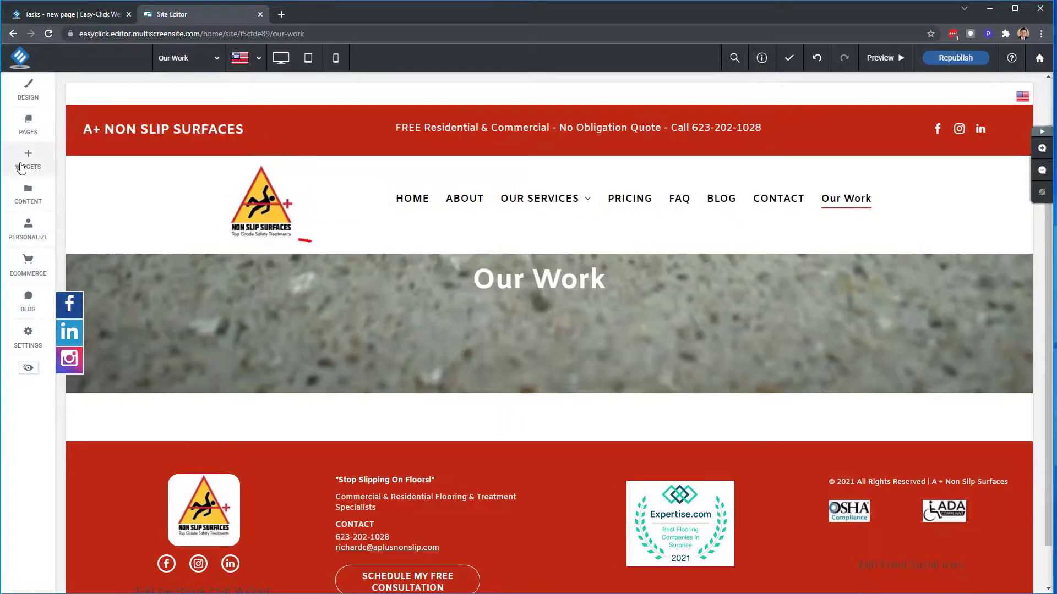
- Open the widgets library and scroll to the Media section's Before & After widget
left_click(23, 165)
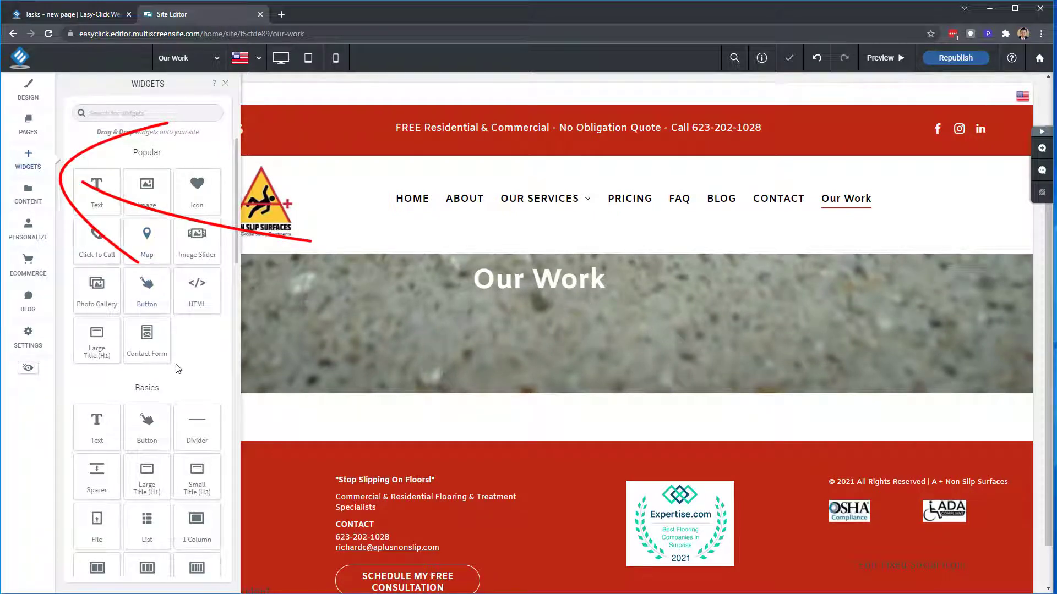
scroll(166, 377, "down", 5)
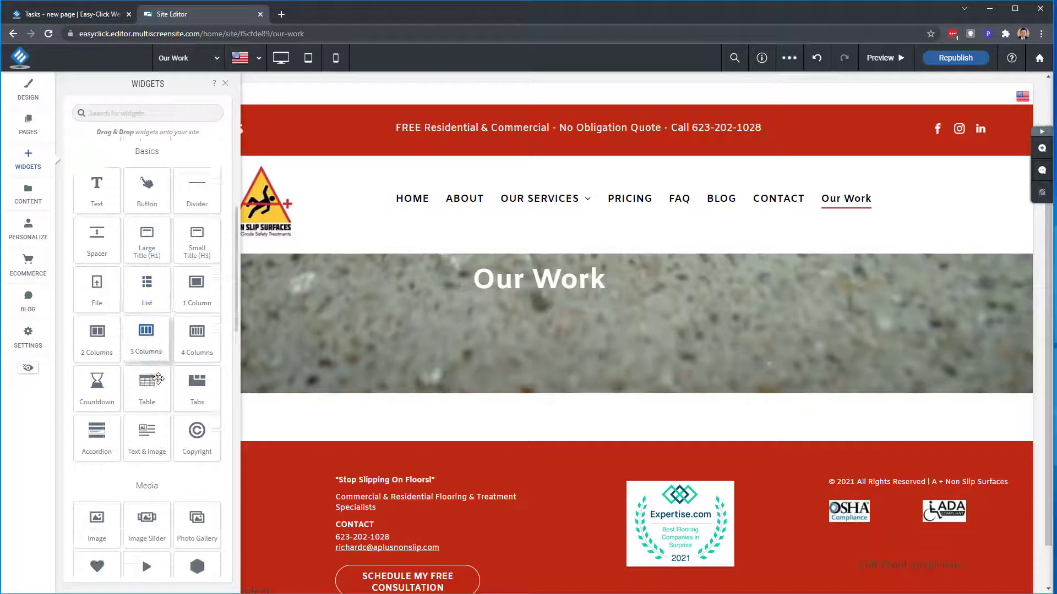
scroll(165, 402, "down", 4)
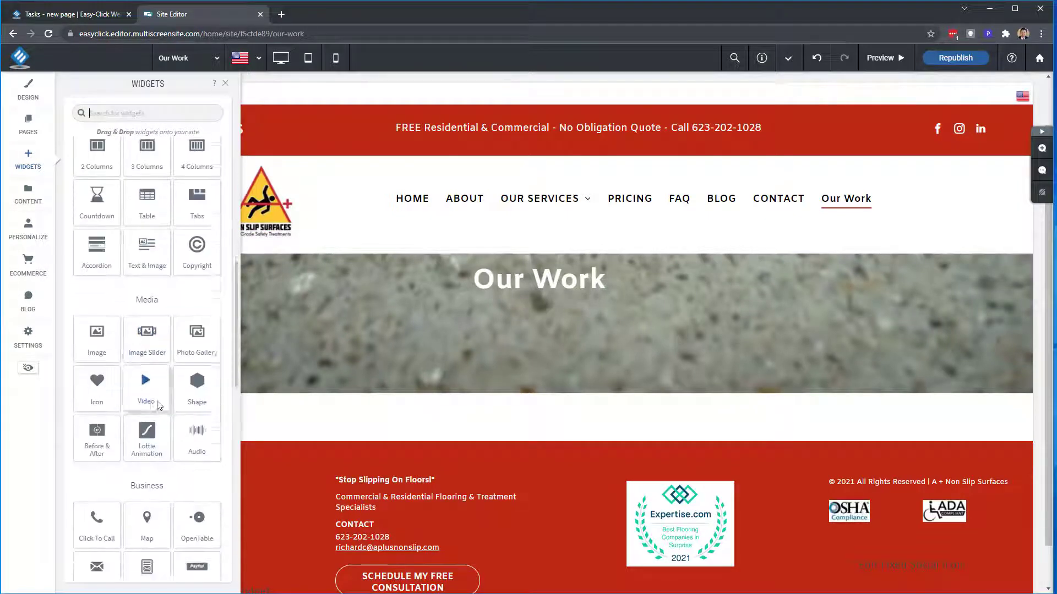
scroll(157, 400, "down", 6)
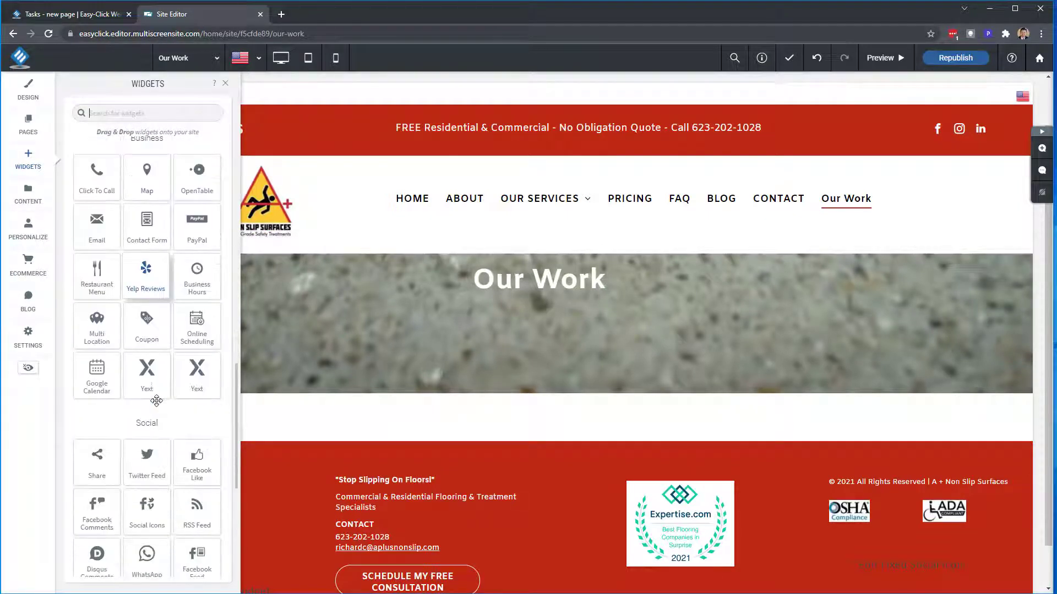
scroll(156, 401, "up", 7)
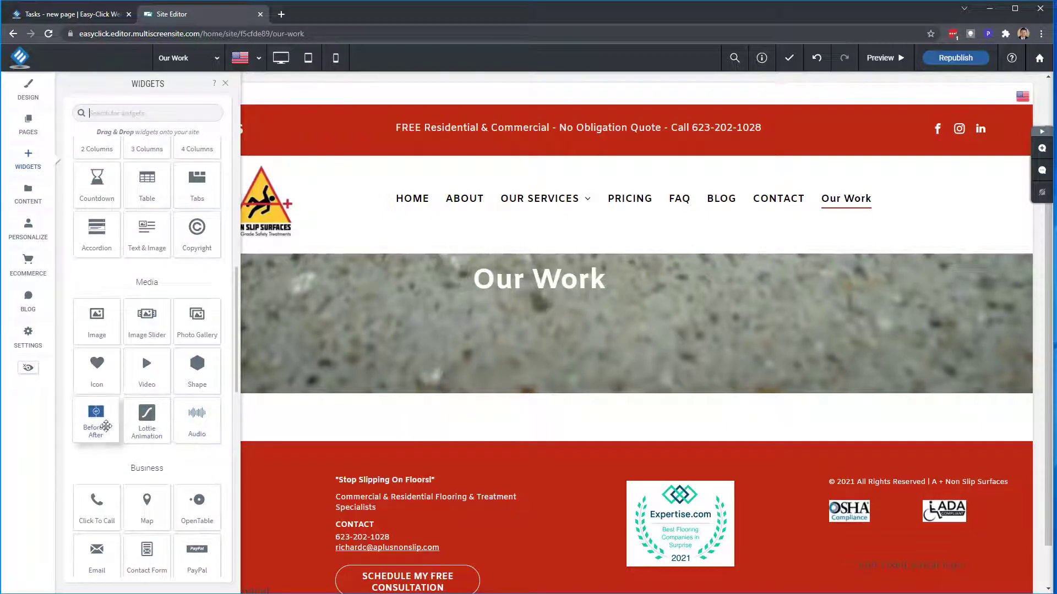
- Place a Before & After widget in a new row under the hero and review it
left_click_drag(96, 421, 479, 415)
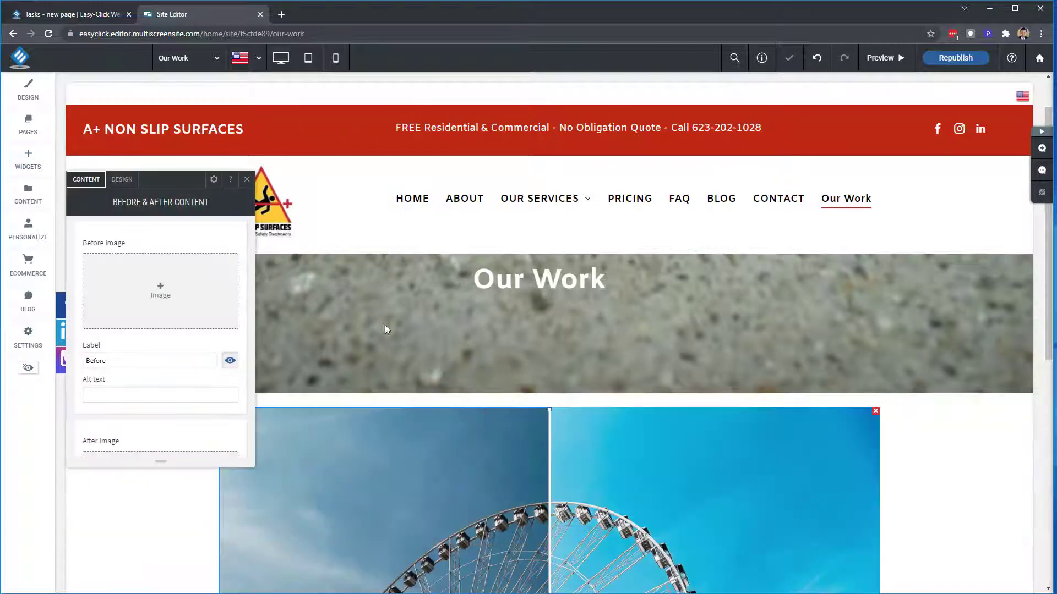
left_click(246, 180)
scroll(460, 337, "down", 5)
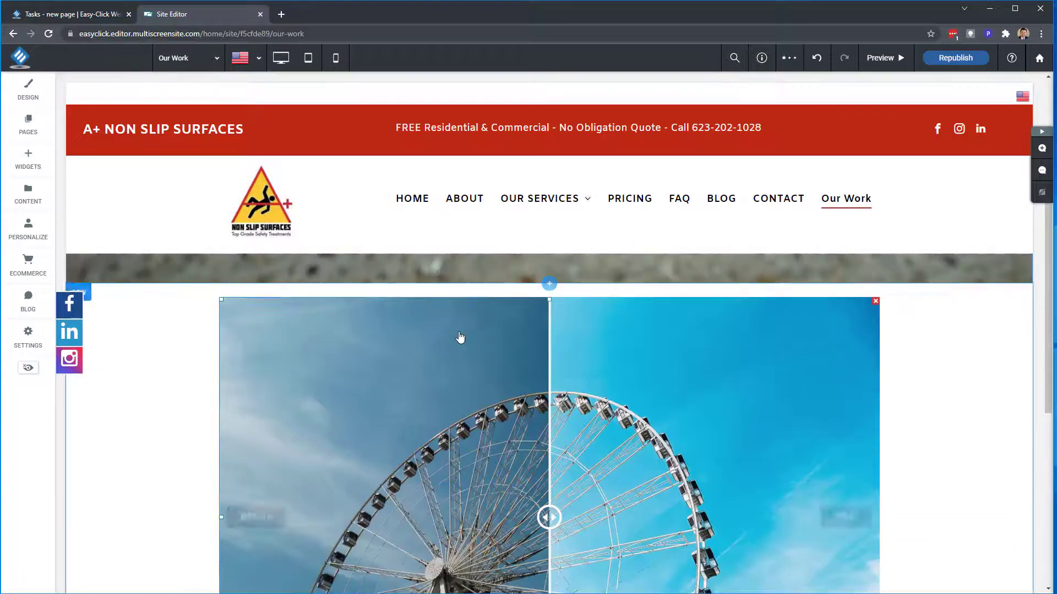
scroll(461, 337, "down", 2)
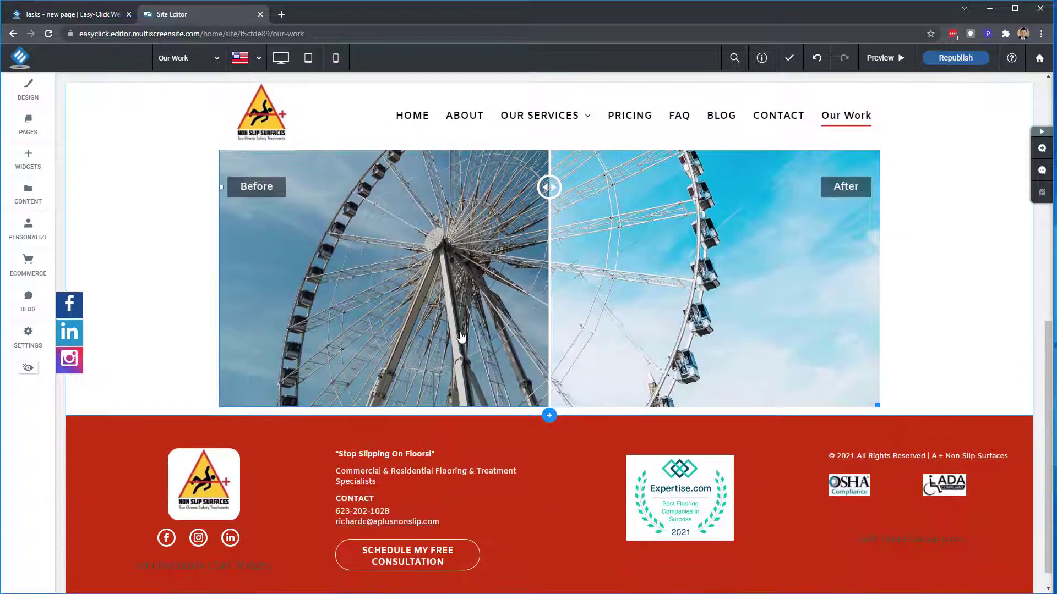
scroll(460, 336, "down", 1)
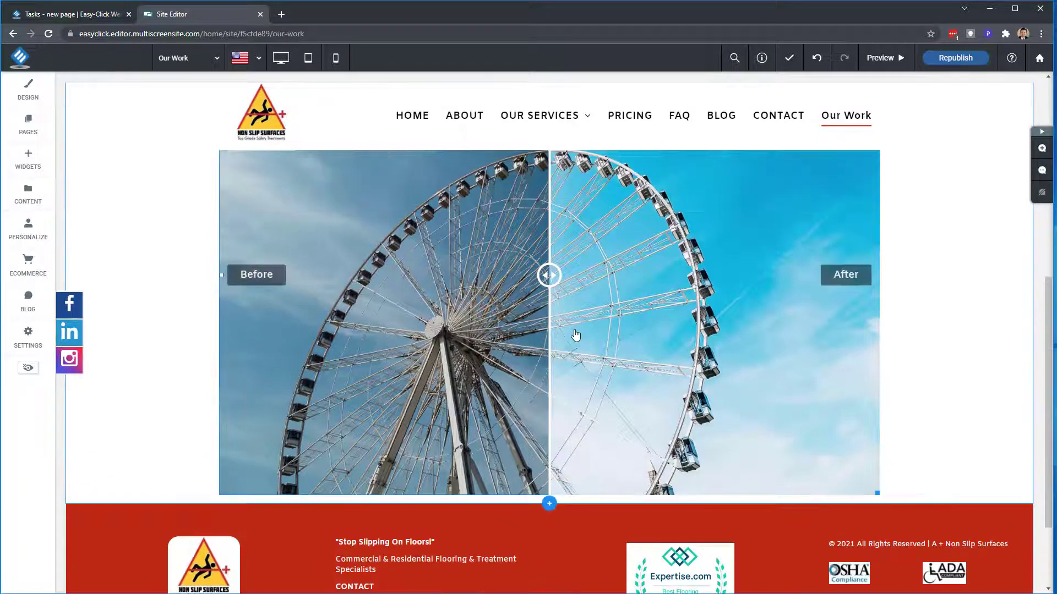
scroll(575, 334, "up", 6)
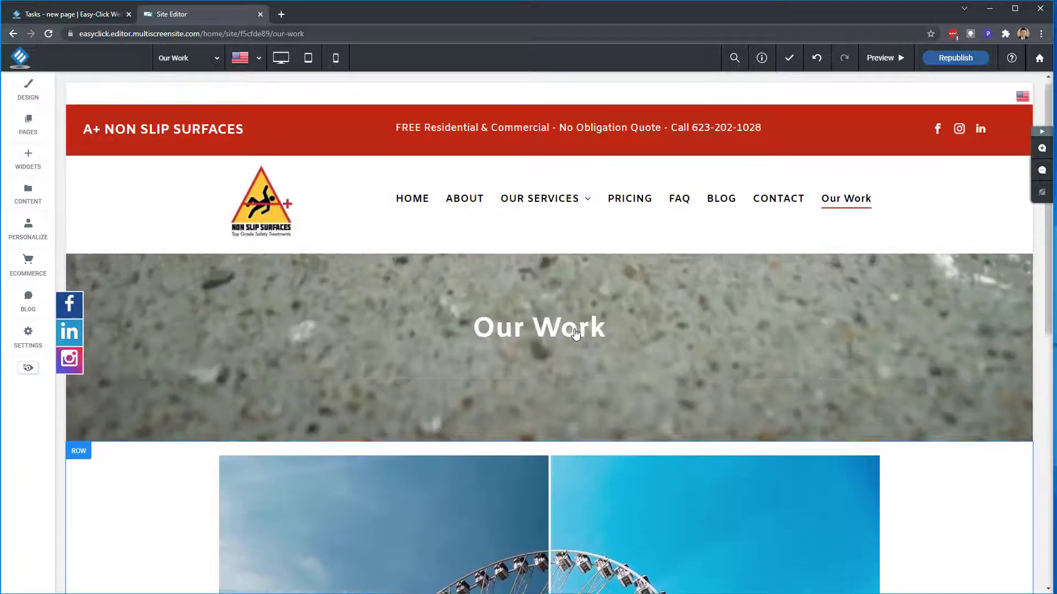
scroll(572, 330, "down", 3)
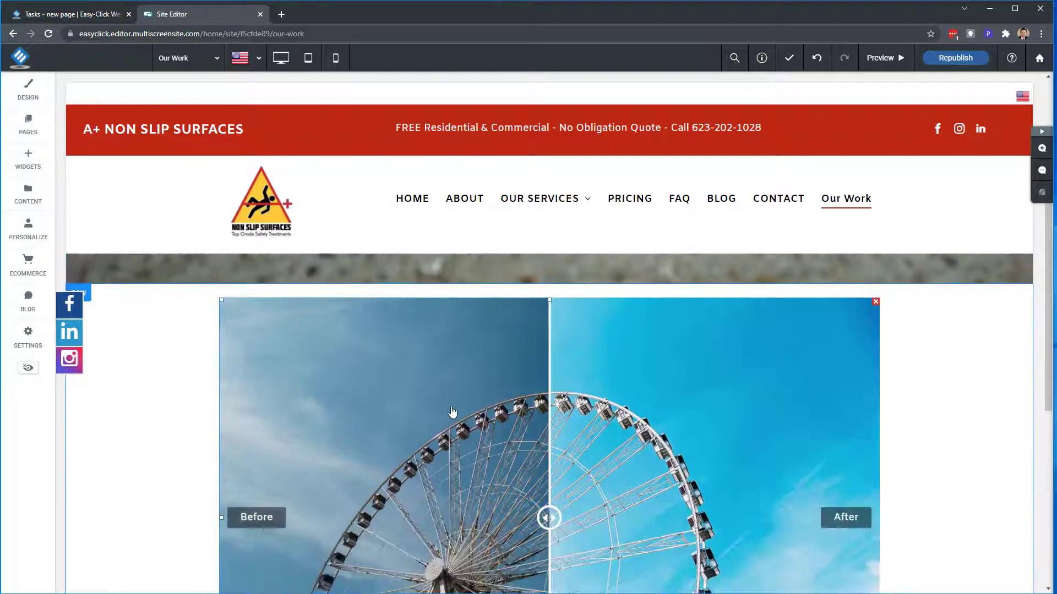
scroll(453, 413, "down", 2)
scroll(454, 410, "down", 1)
scroll(457, 406, "down", 1)
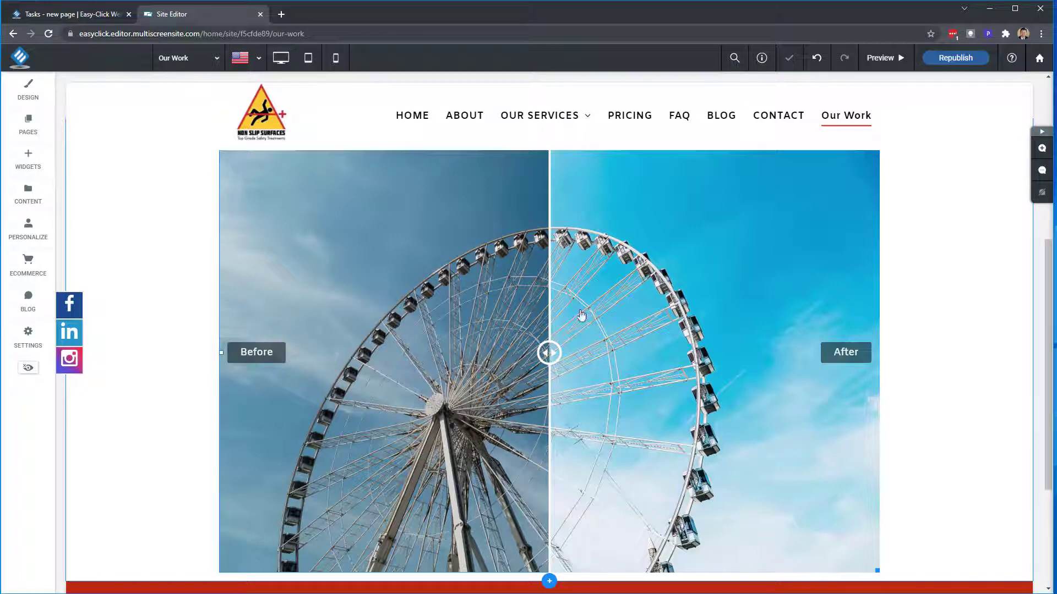
- Set the slider's Before image to the Blue+Orbit+Flake+GraniFlex.jpg pavement photo
left_click(479, 361)
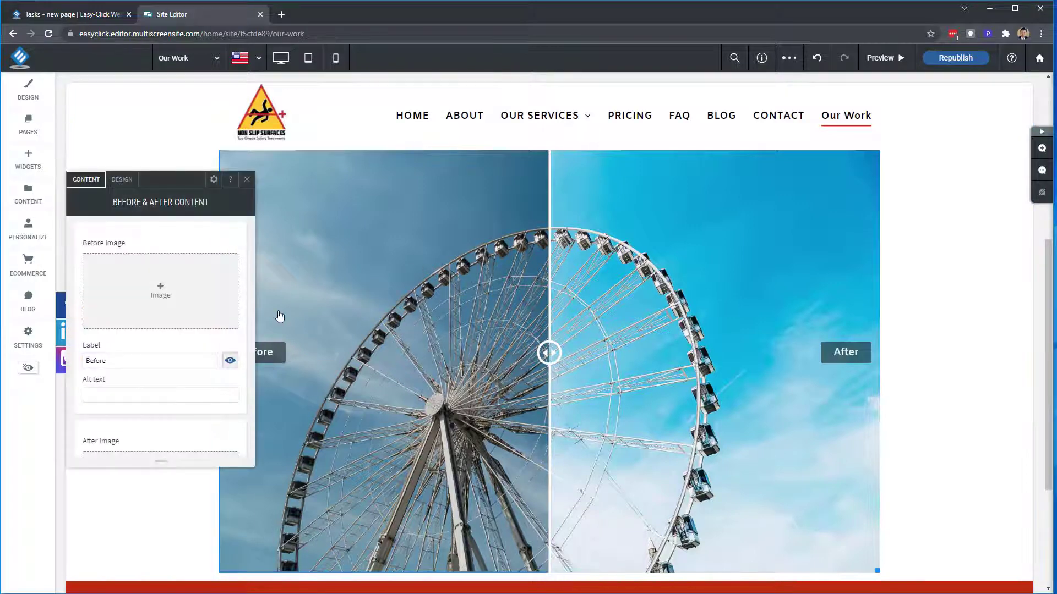
scroll(139, 334, "down", 1)
left_click(166, 247)
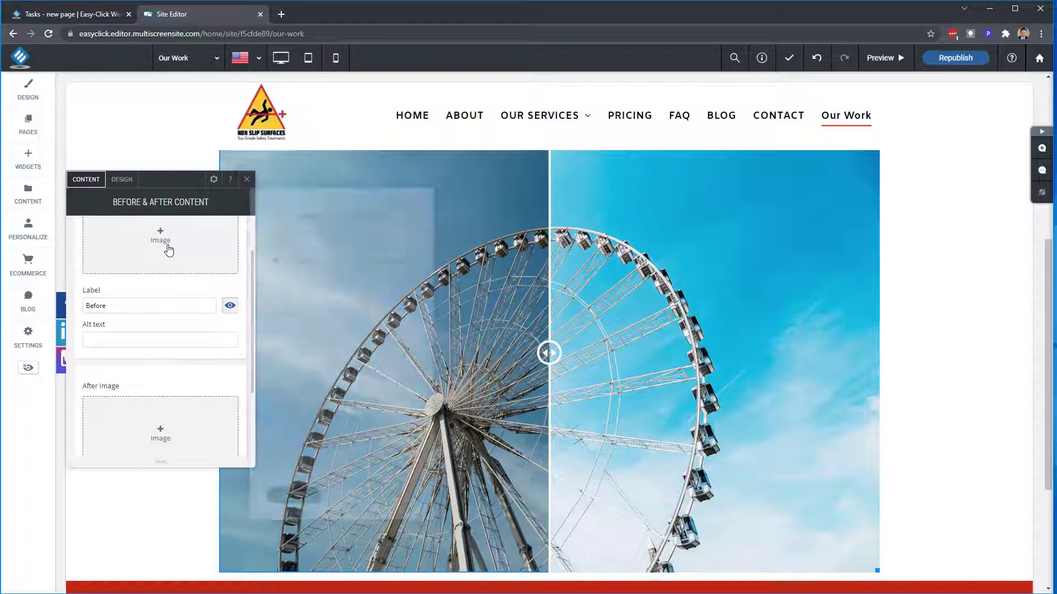
scroll(309, 331, "down", 3)
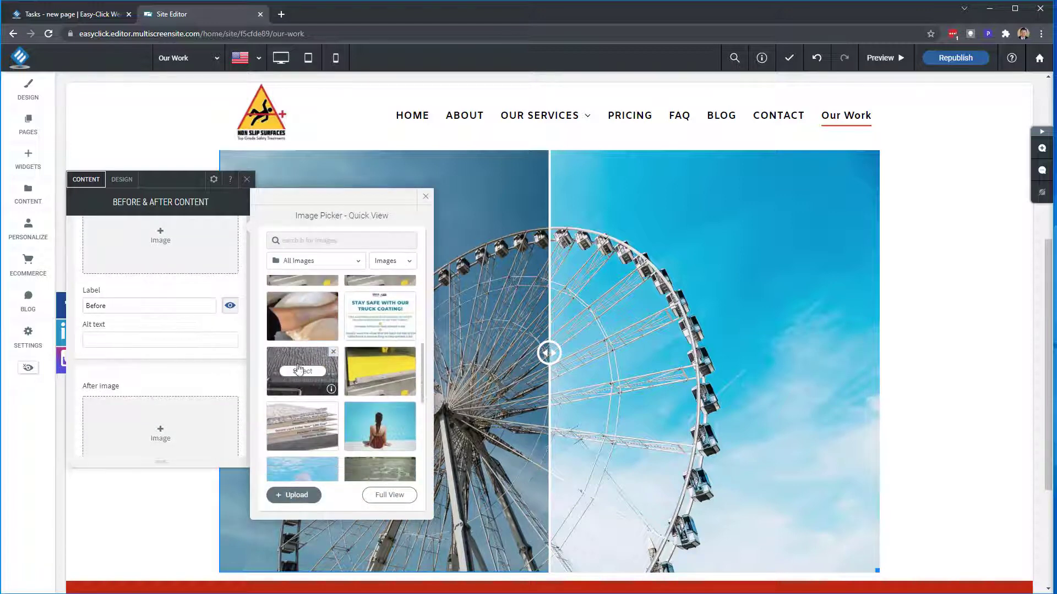
scroll(300, 374, "down", 3)
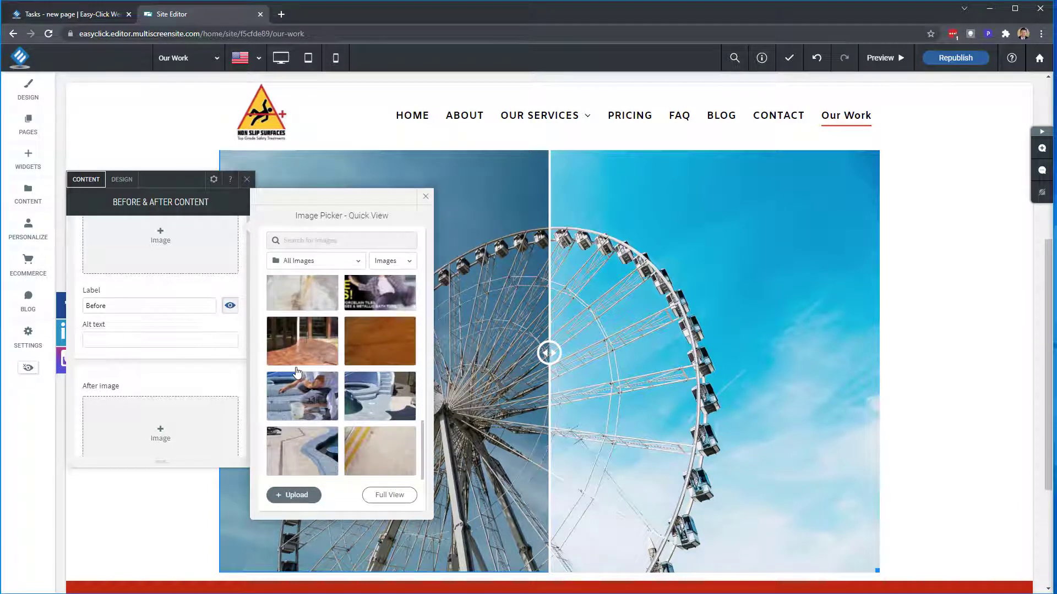
left_click(298, 452)
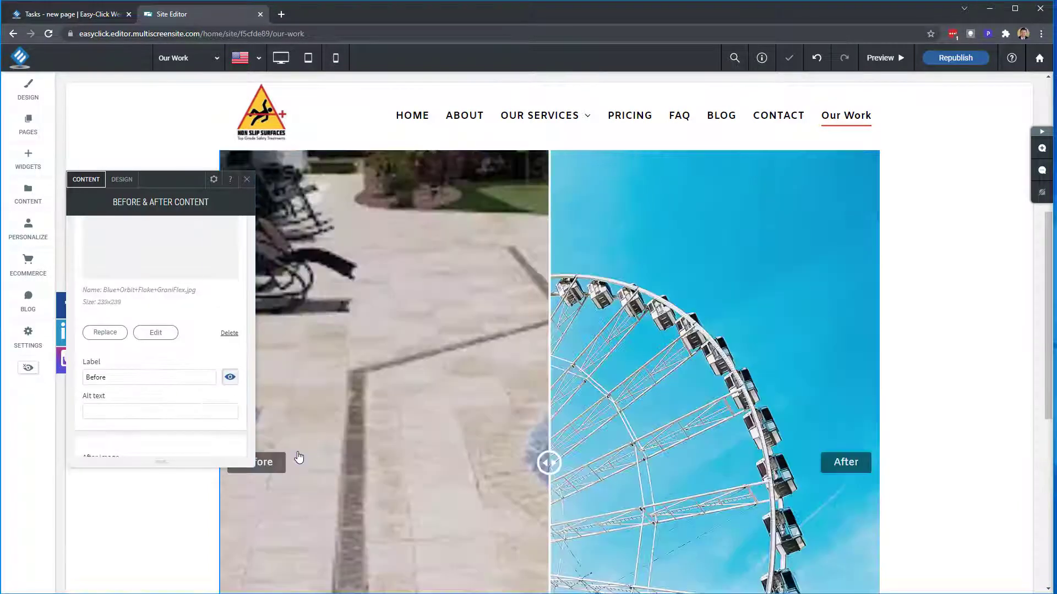
- Set the slider's After image to the yellow-coated truck step photo
scroll(169, 349, "down", 2)
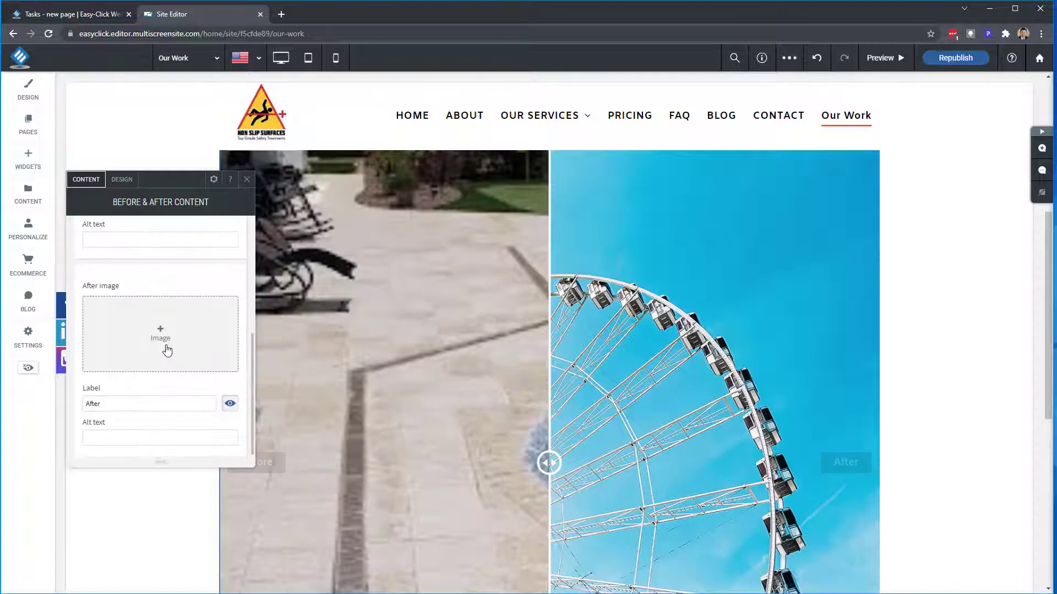
left_click(165, 346)
mouse_move(348, 380)
scroll(352, 368, "down", 1)
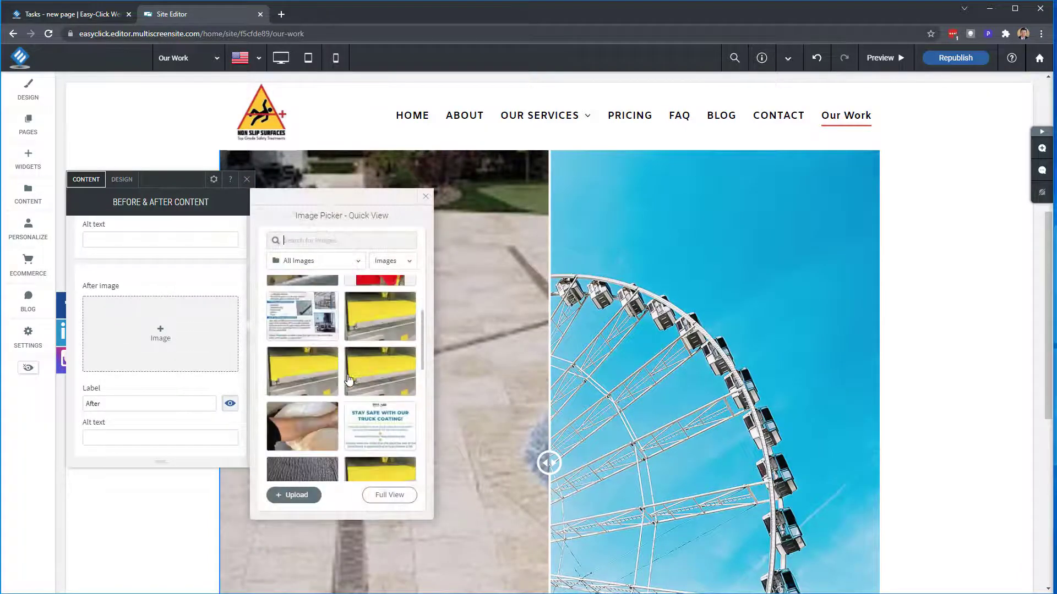
left_click(380, 316)
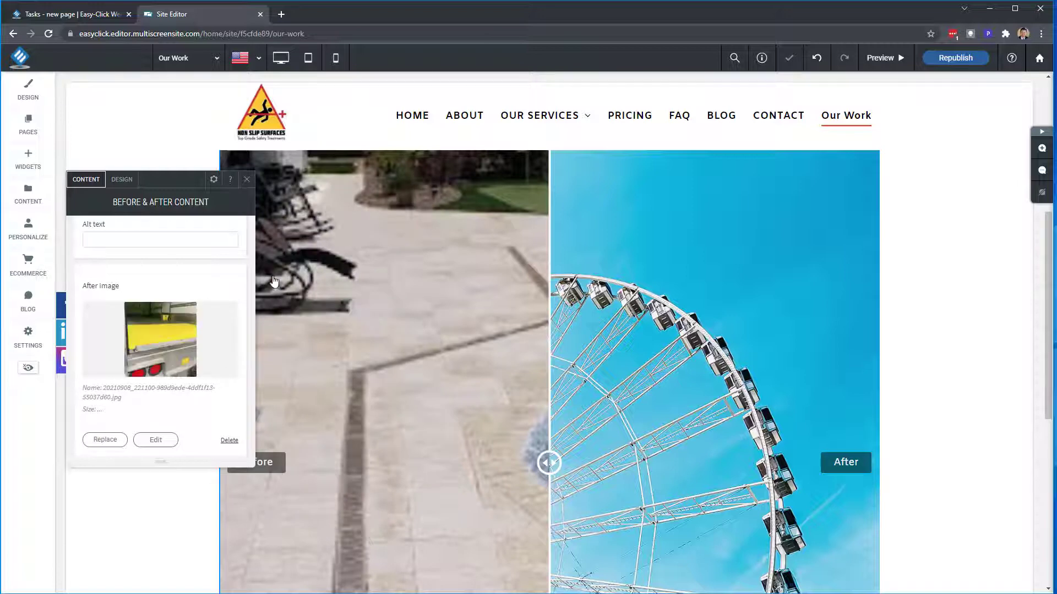
left_click(246, 180)
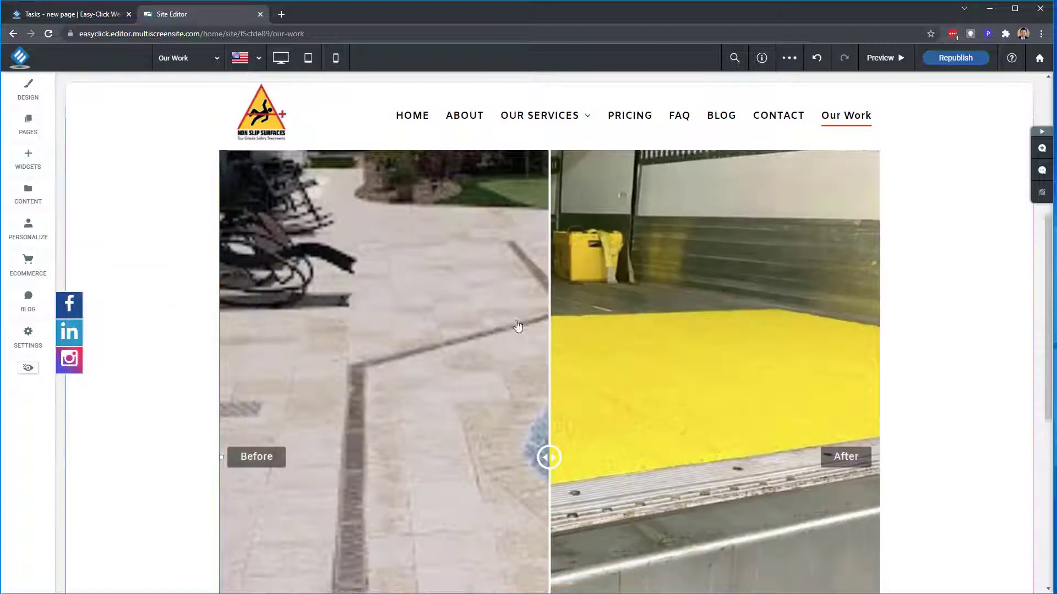
- Test the slider by sweeping its divider, then reopen its settings
mouse_move(550, 408)
left_mouse_down()
mouse_move(410, 408)
mouse_move(830, 408)
mouse_move(224, 407)
mouse_move(601, 408)
mouse_move(560, 403)
left_mouse_up()
scroll(561, 404, "down", 4)
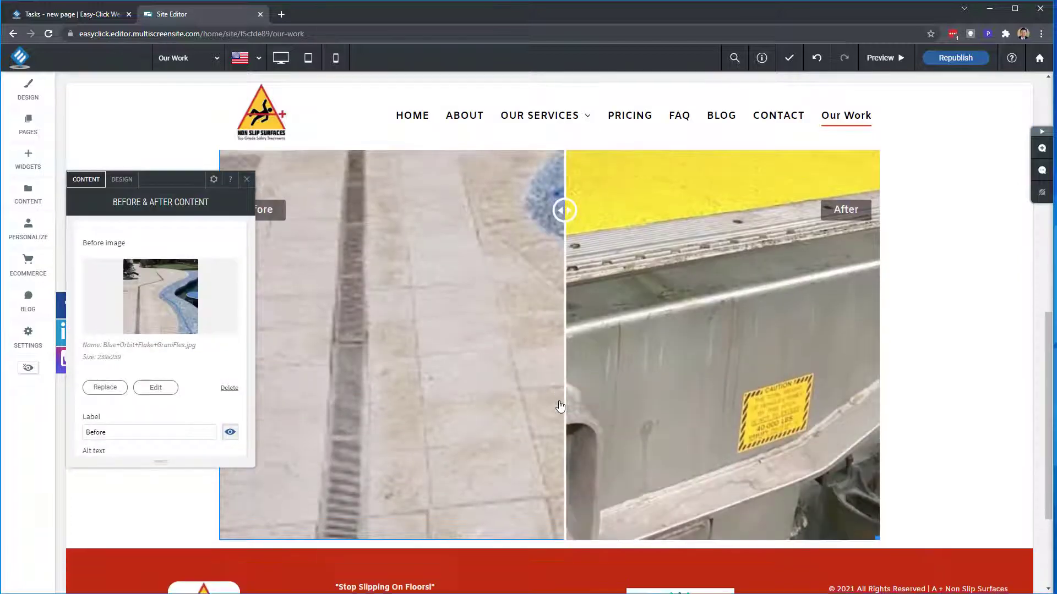
left_click(247, 181)
scroll(656, 280, "up", 4)
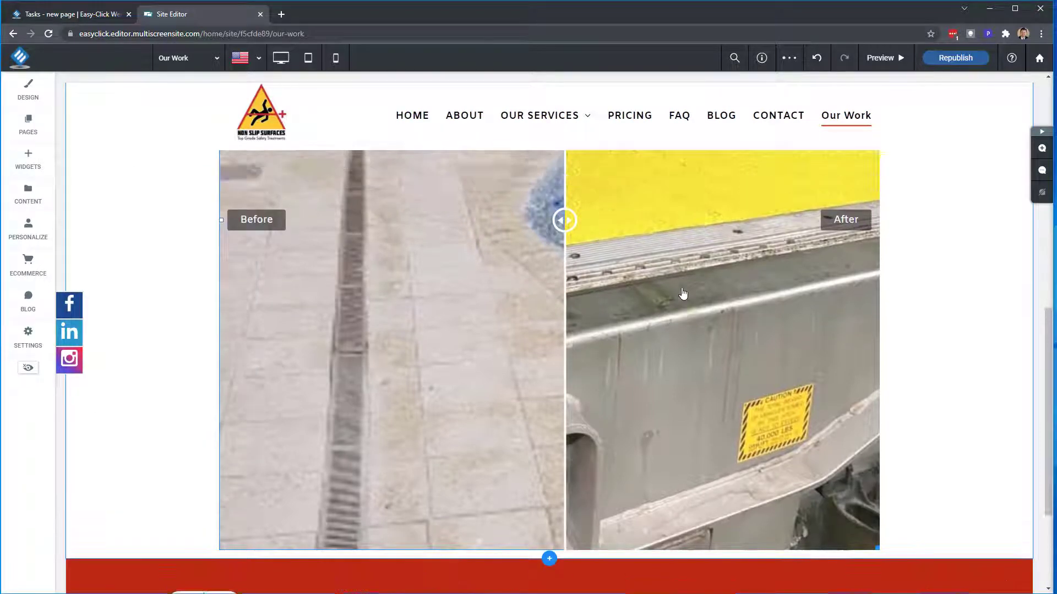
left_click(662, 302)
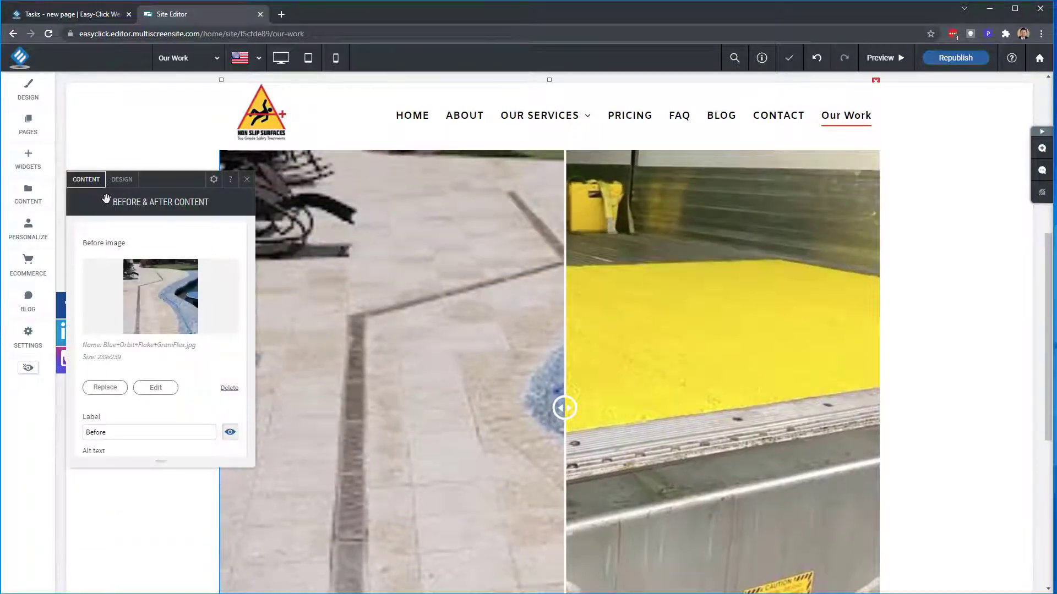
- Resize the Before & After slider to 475px in its appearance settings
left_click(122, 181)
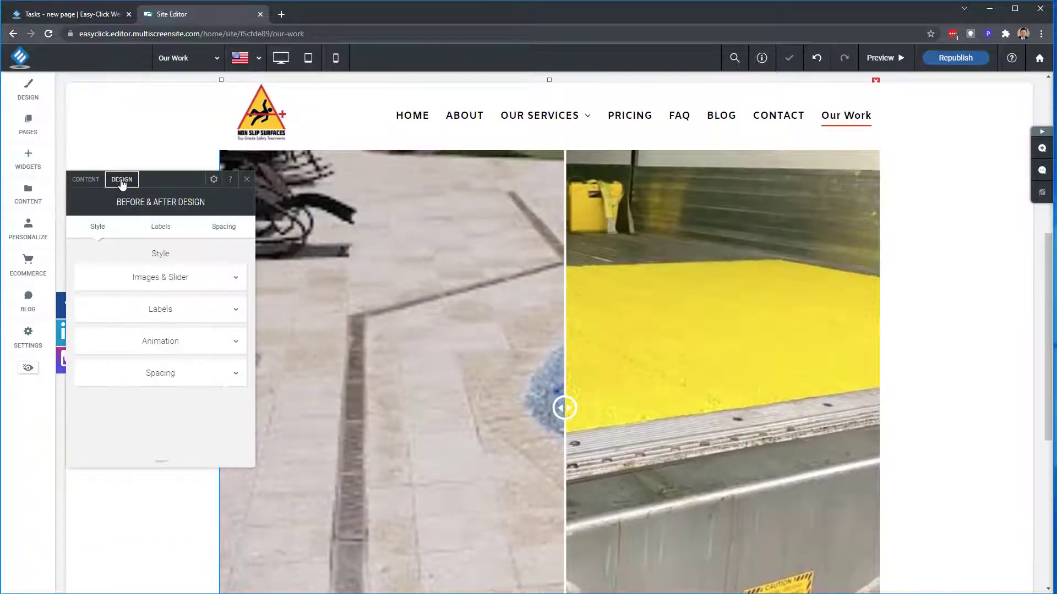
left_click(142, 278)
scroll(144, 293, "down", 1)
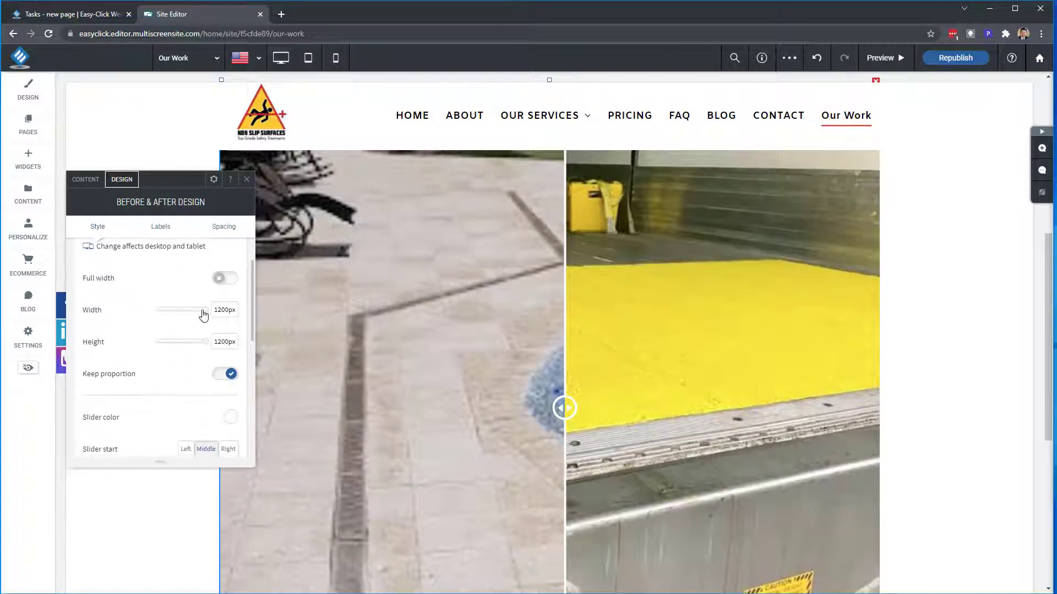
left_click_drag(204, 310, 183, 347)
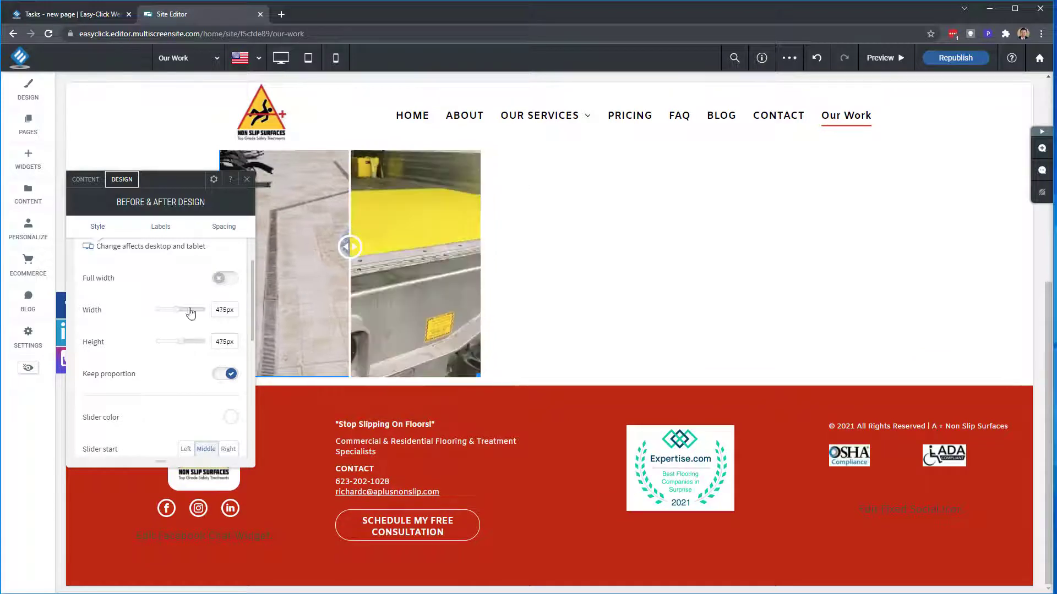
left_click(247, 181)
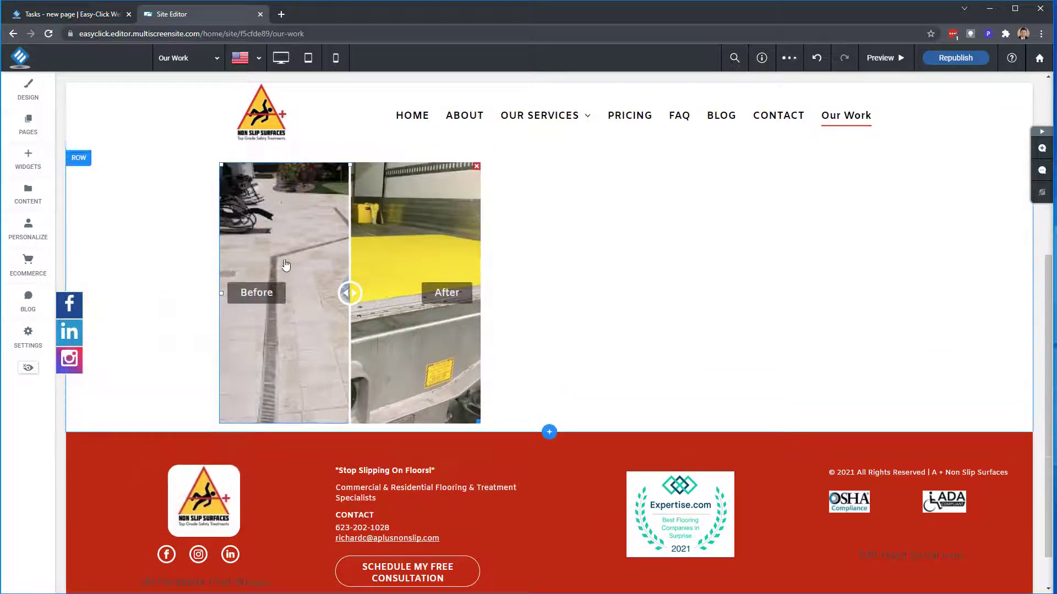
- Align the slider to the centre of its row and deselect it
left_click(286, 290)
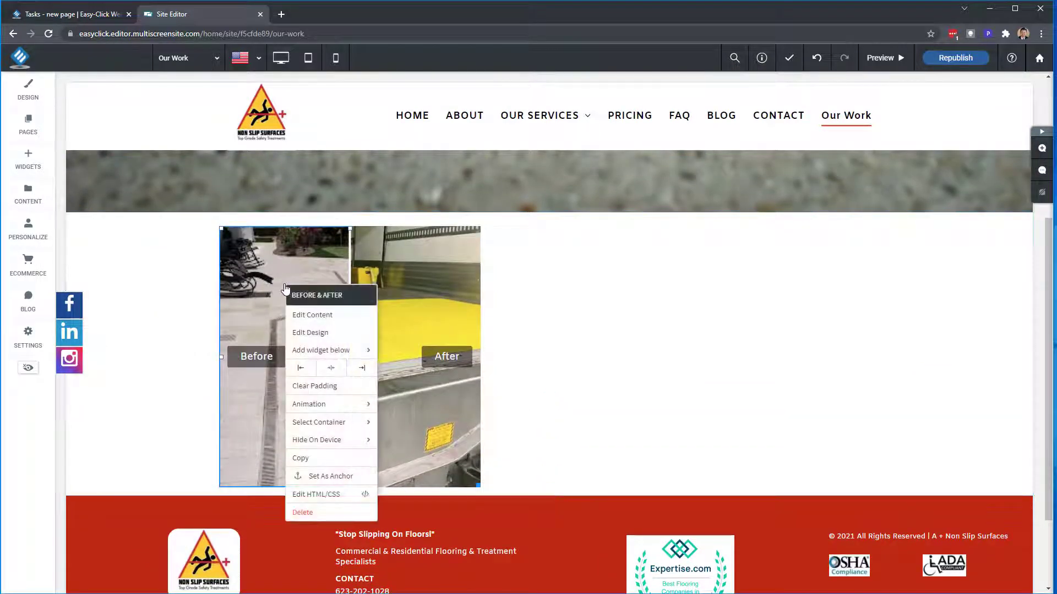
left_click(332, 368)
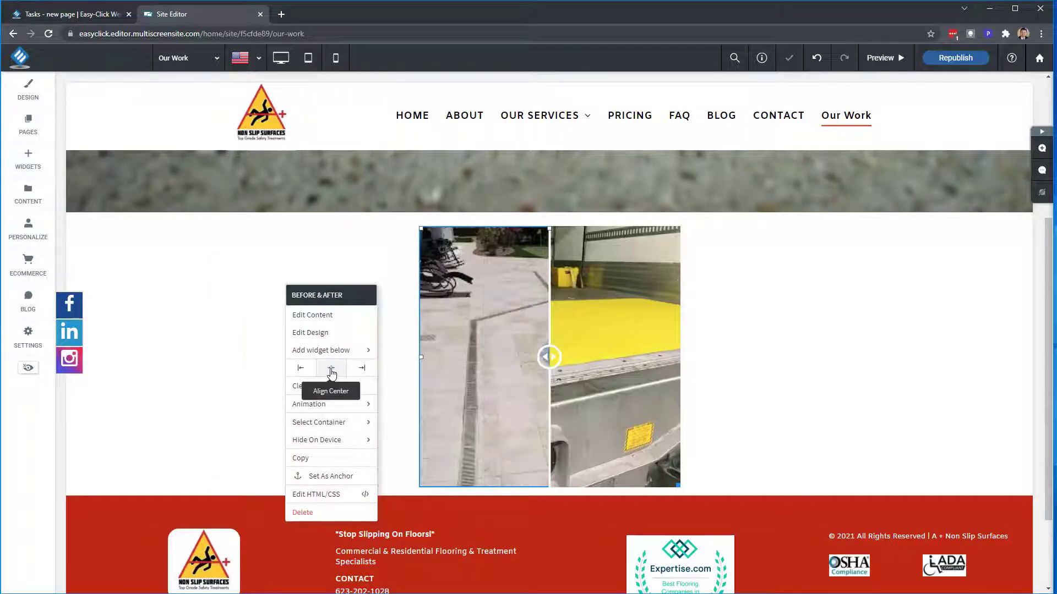
left_click(194, 296)
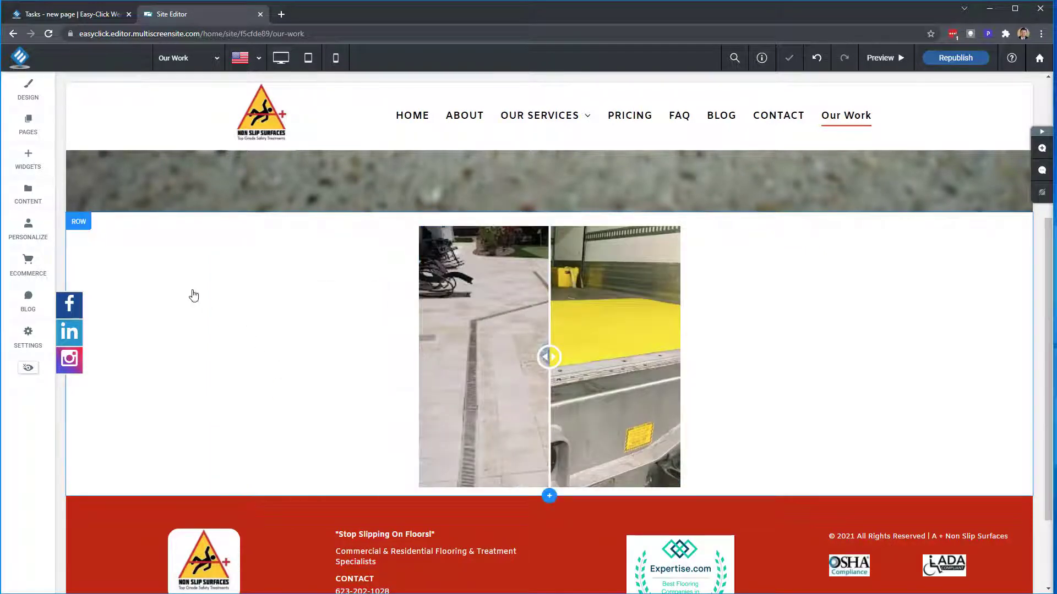
- Add an empty column to the slider's row and paste a copy of the Before & After slider into it
left_click(80, 222)
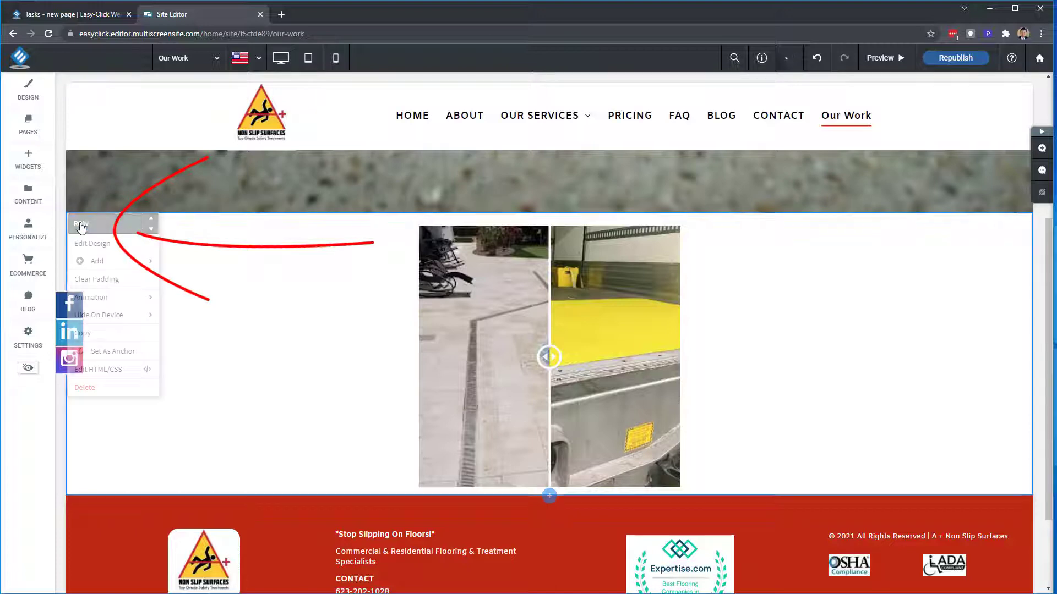
mouse_move(110, 267)
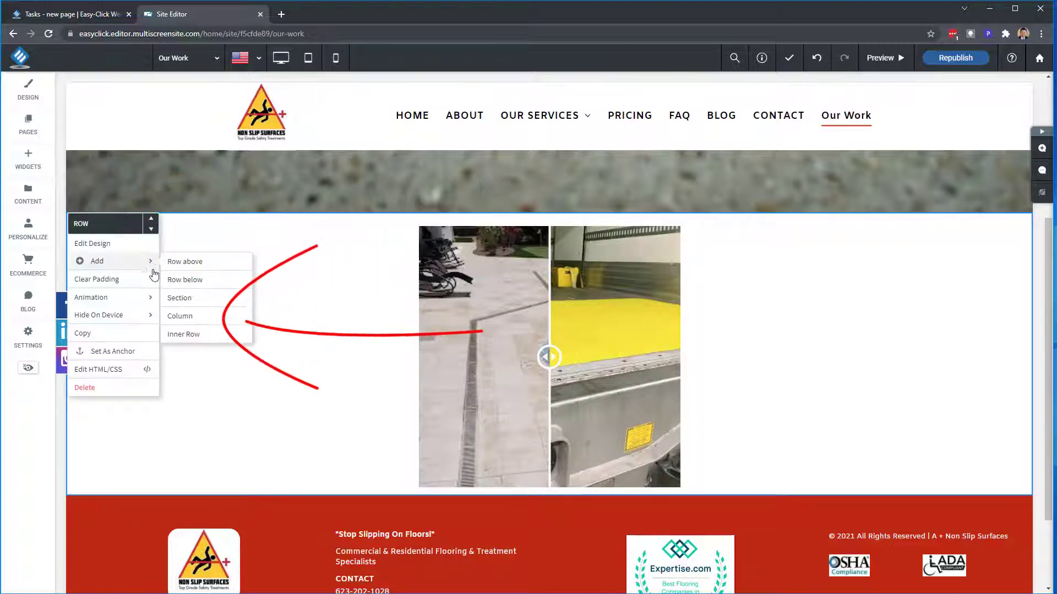
left_click(179, 317)
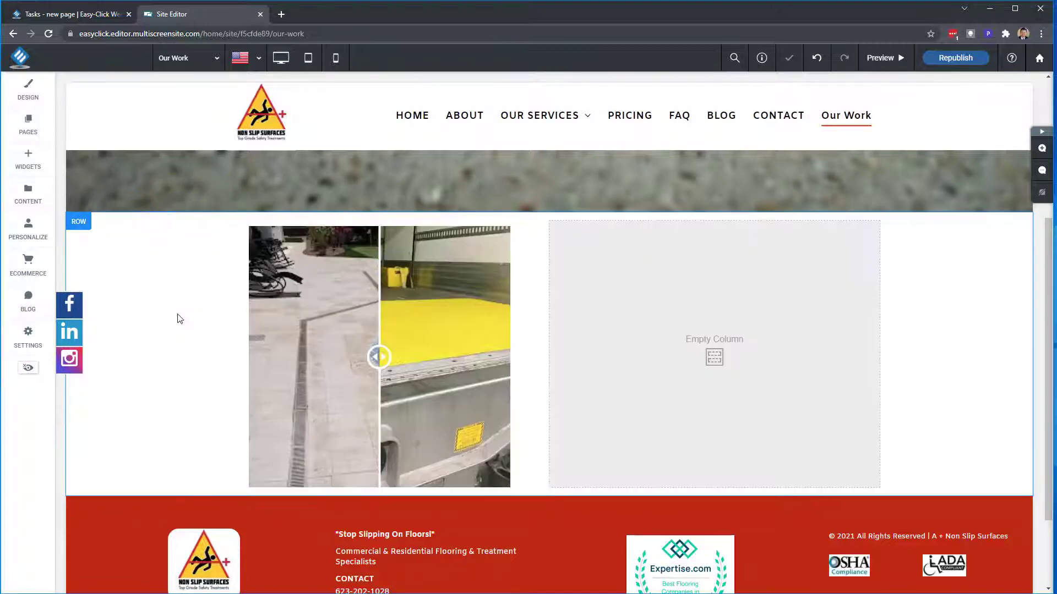
right_click(422, 287)
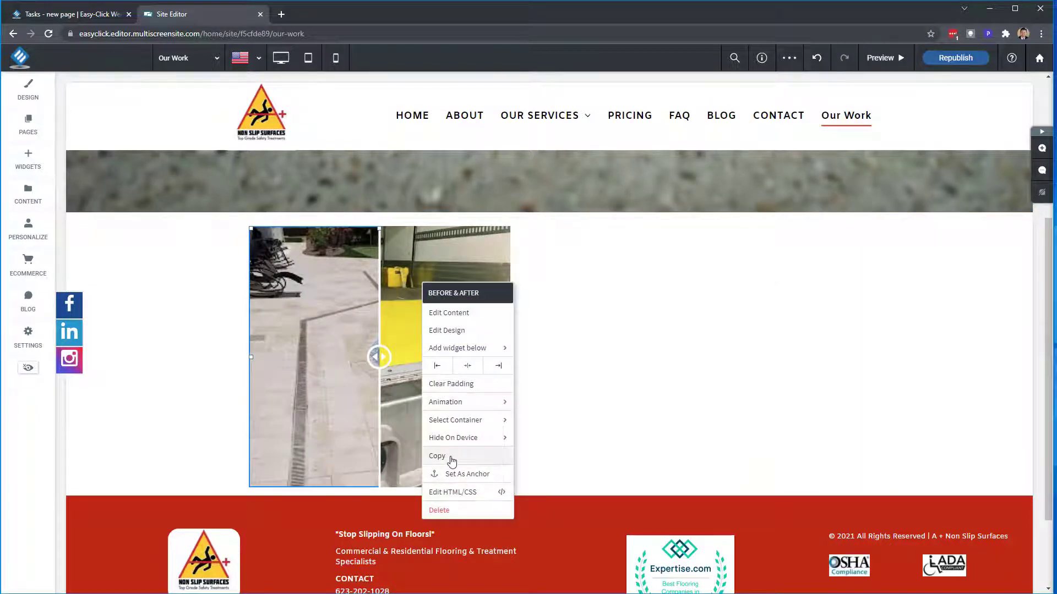
left_click(453, 462)
left_click(717, 351)
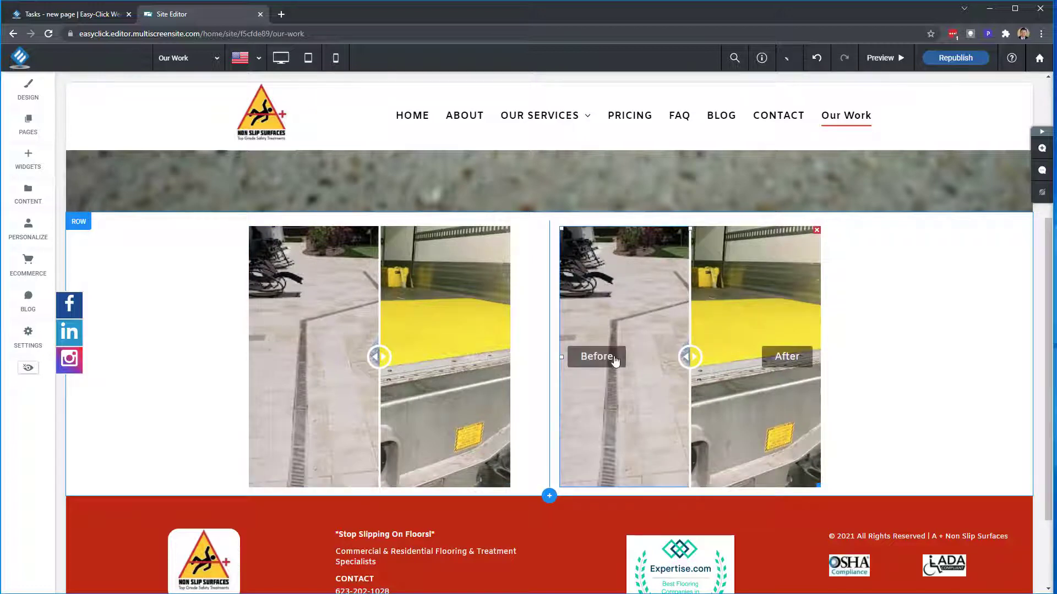
scroll(407, 297, "down", 1)
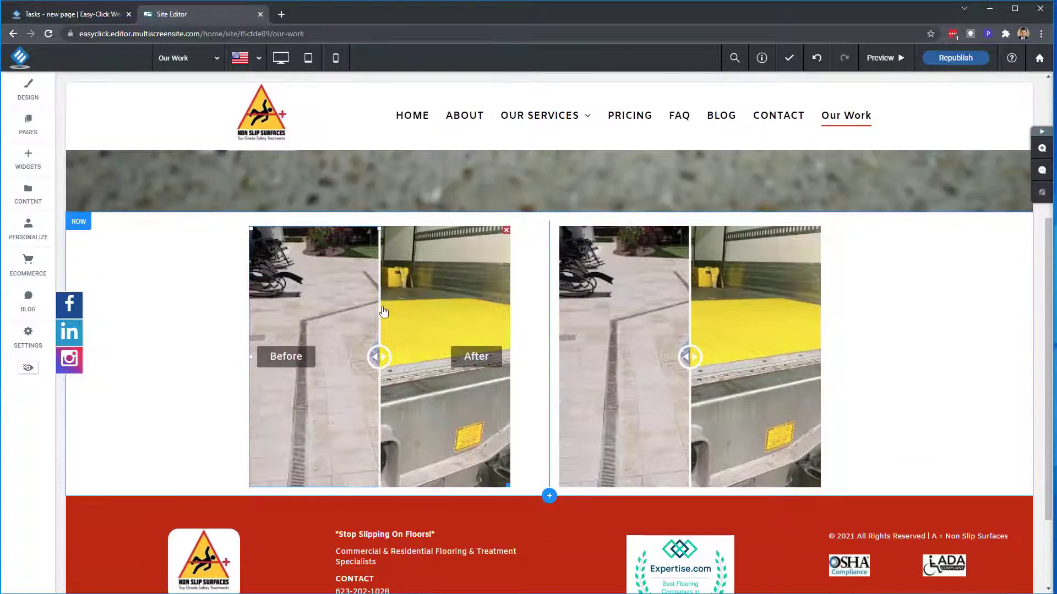
- Drop a Text widget above the two sliders, leaving a 'New Paragraph' placeholder block
left_click(27, 159)
scroll(140, 344, "down", 2)
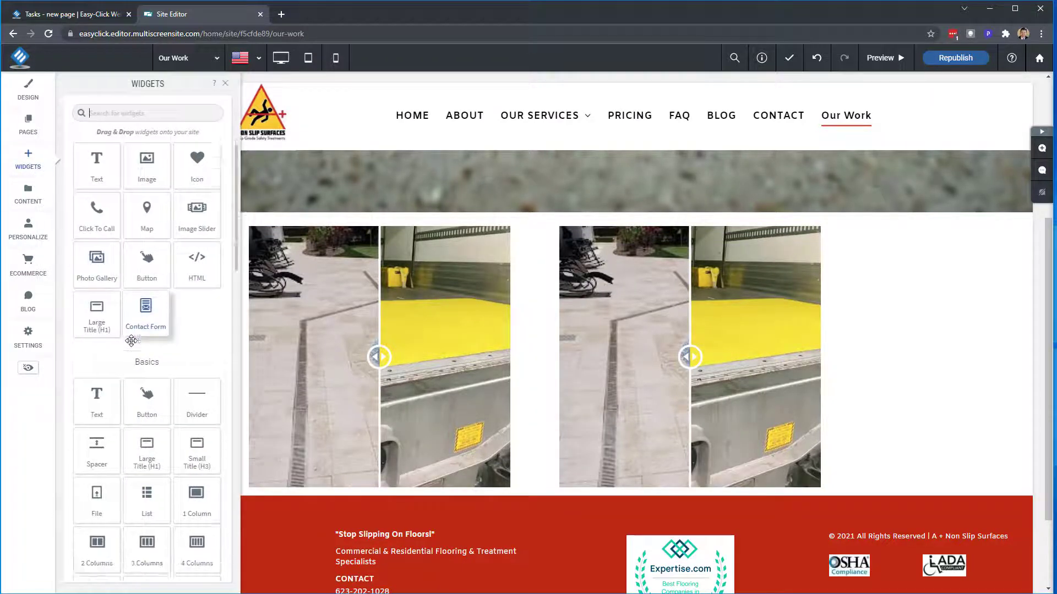
left_click_drag(97, 382, 553, 256)
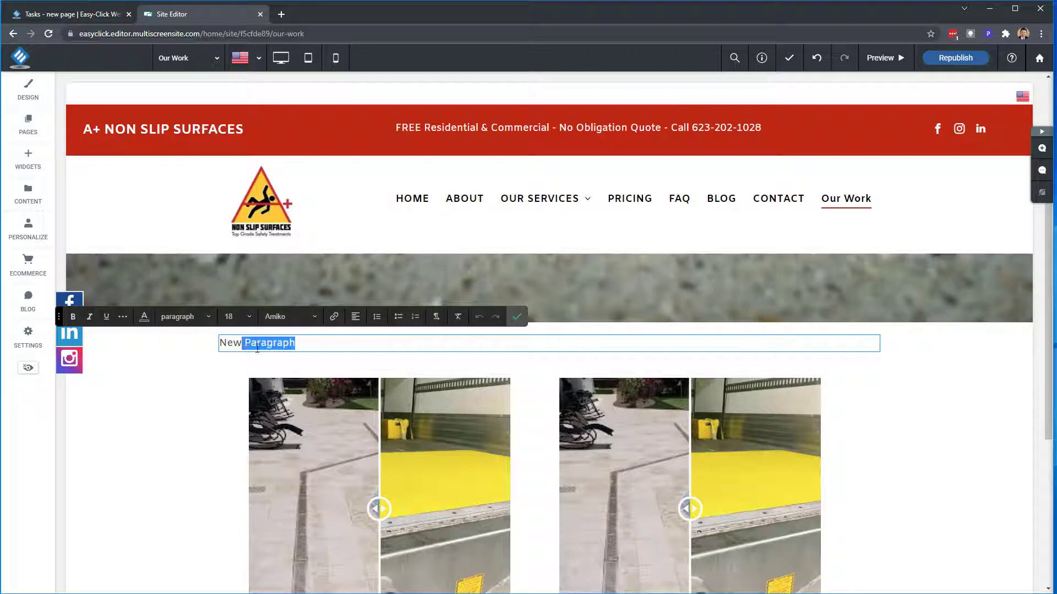
left_click(517, 316)
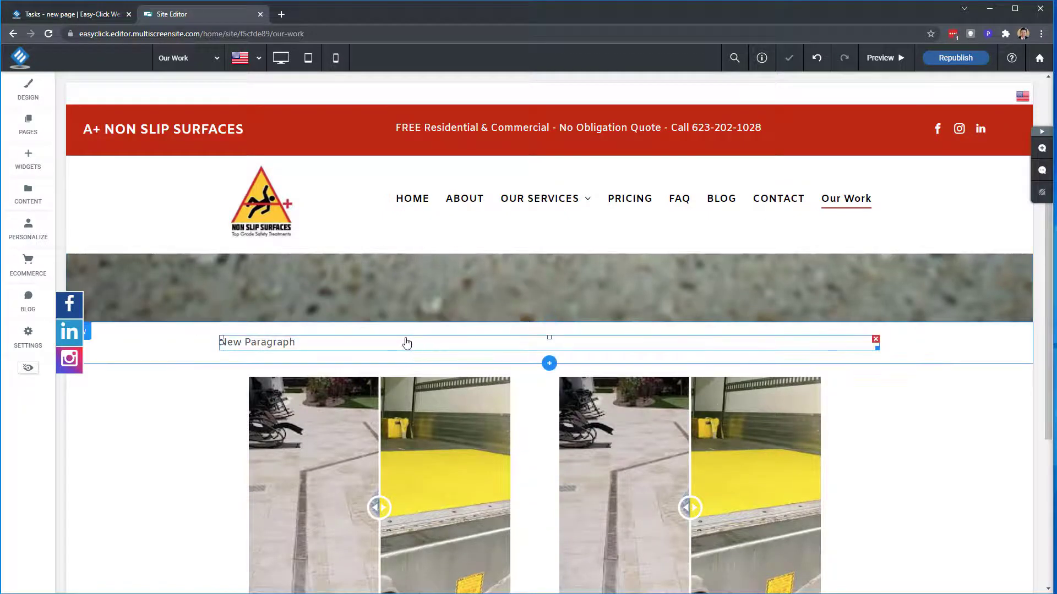
right_click(309, 345)
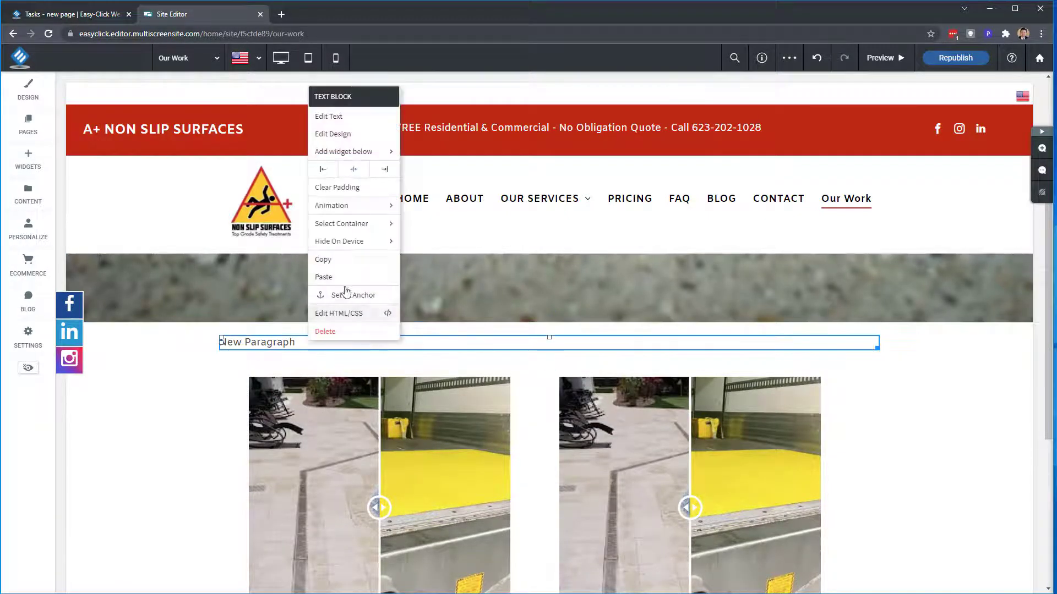
left_click(136, 398)
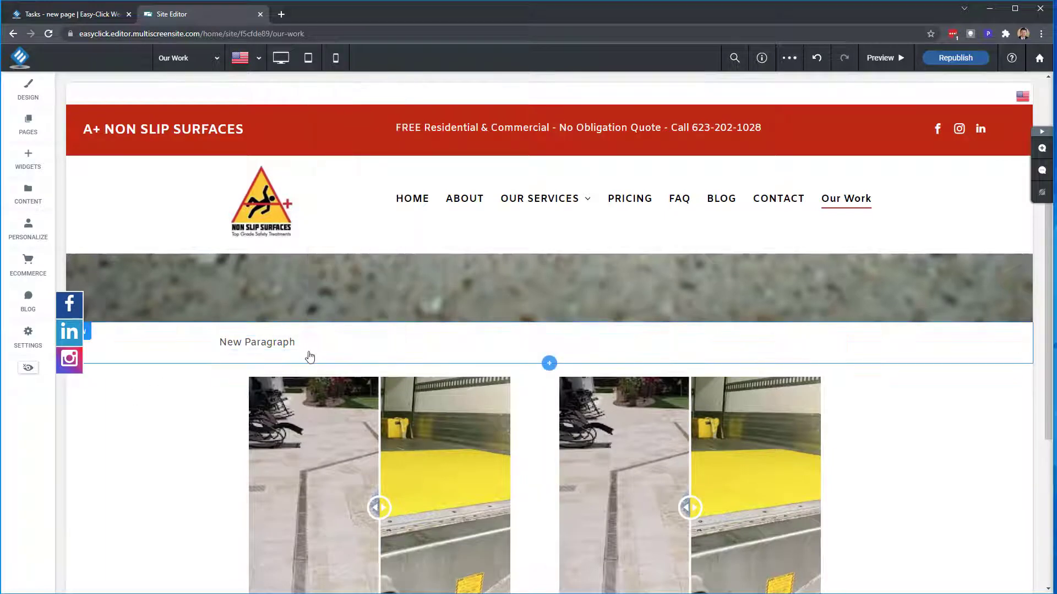
left_click(320, 342)
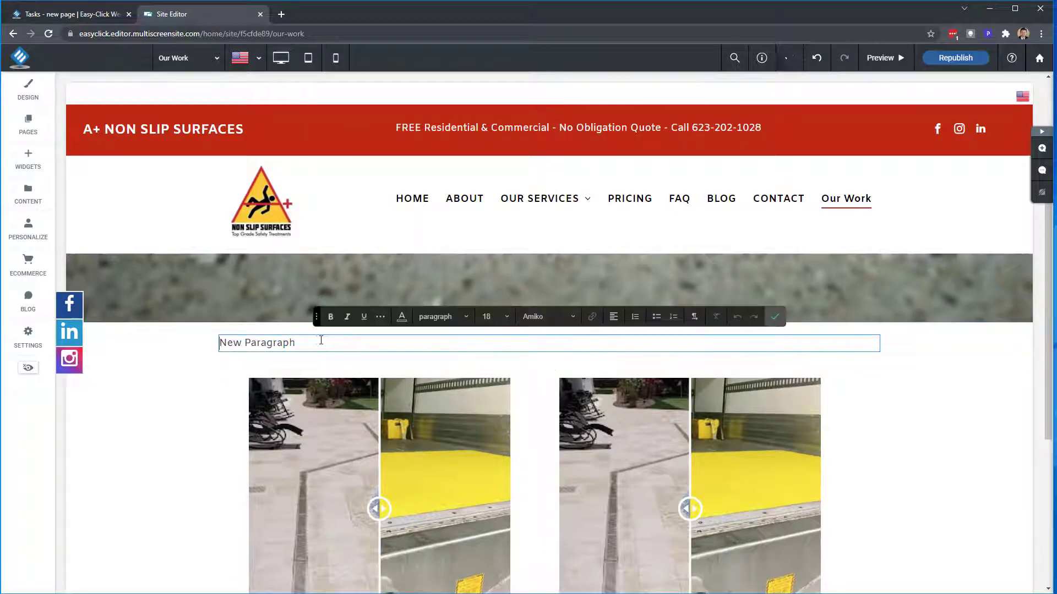
left_click(775, 316)
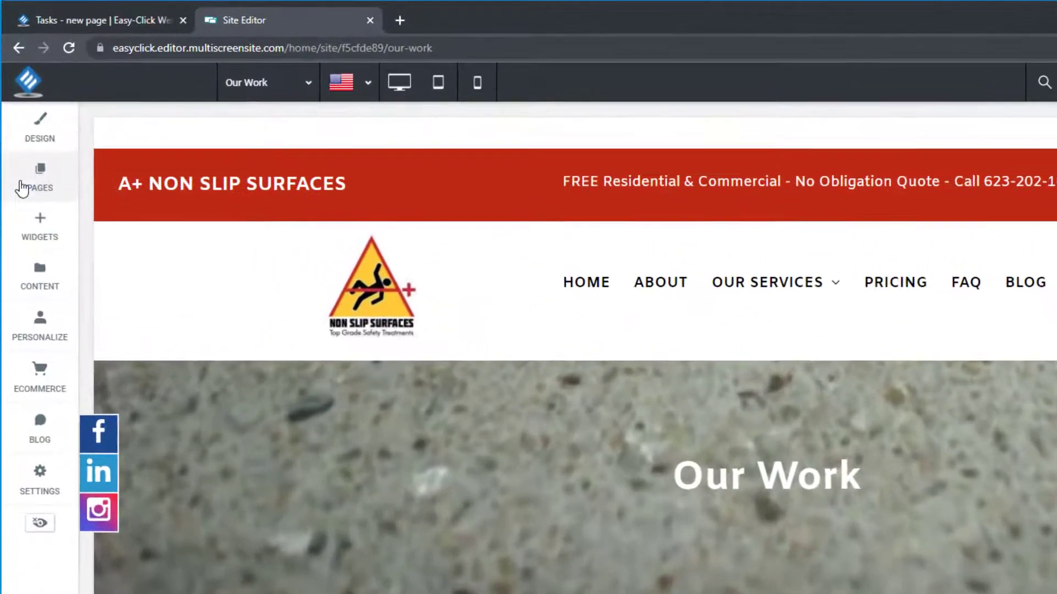
- Move the Our Work page under ABOUT in the pages list and rename it 'OUR WORK'
left_click(16, 132)
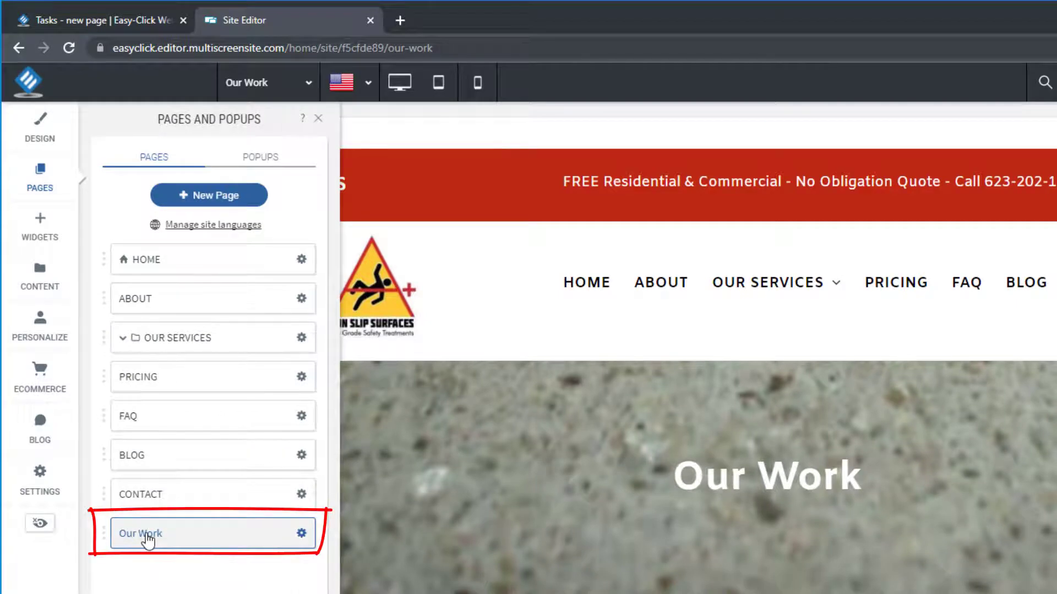
left_click_drag(150, 540, 177, 337)
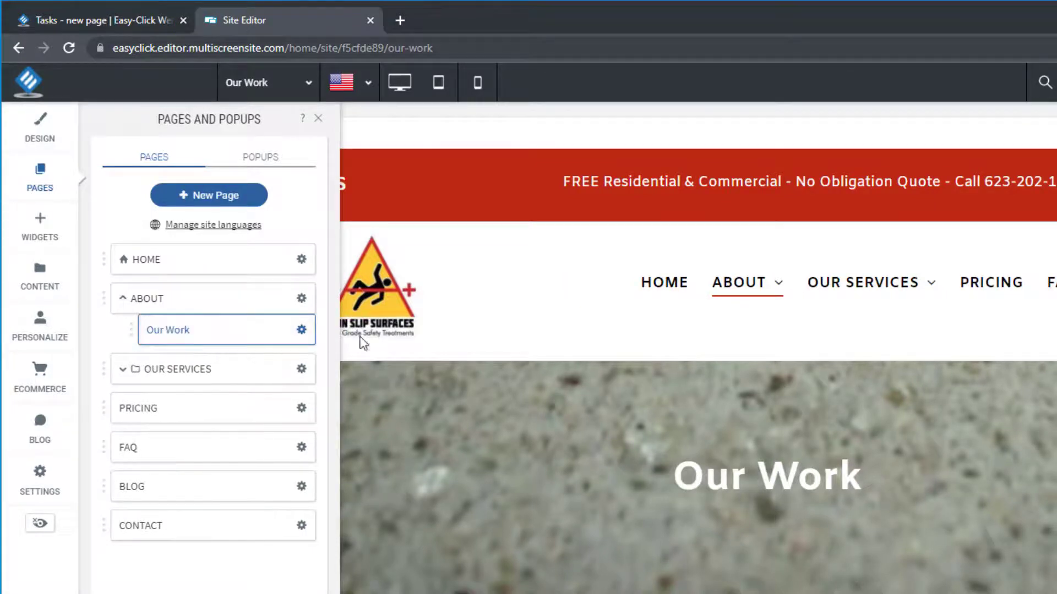
mouse_move(781, 290)
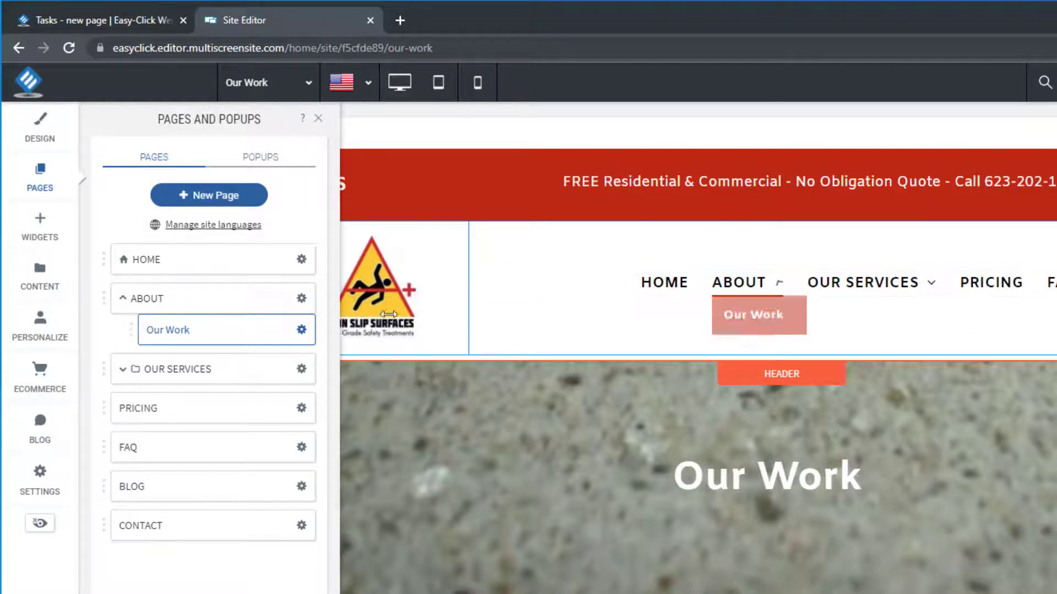
left_click(300, 331)
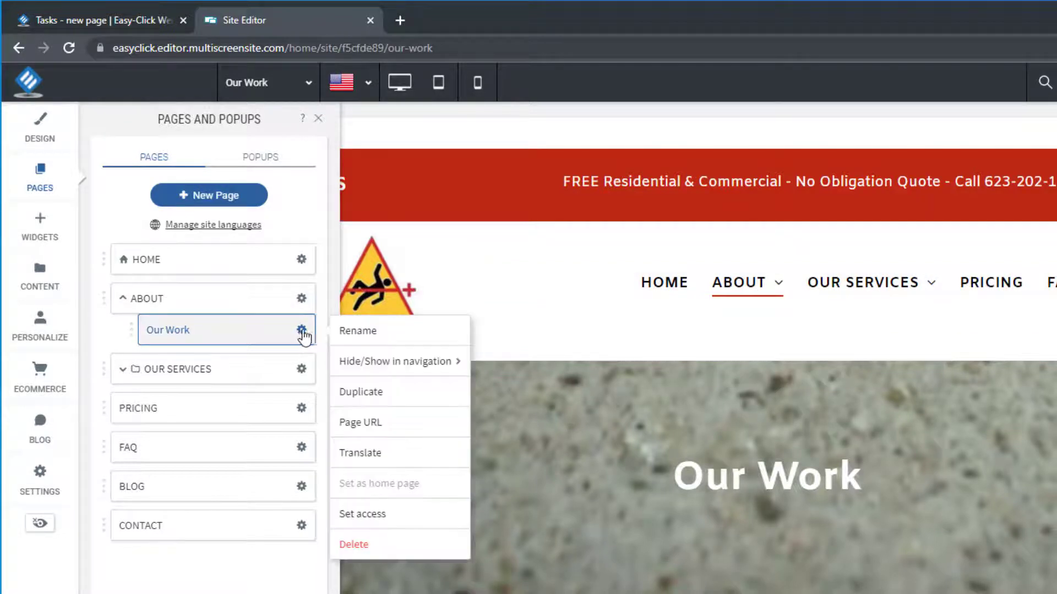
left_click(391, 341)
left_click_drag(661, 436, 567, 454)
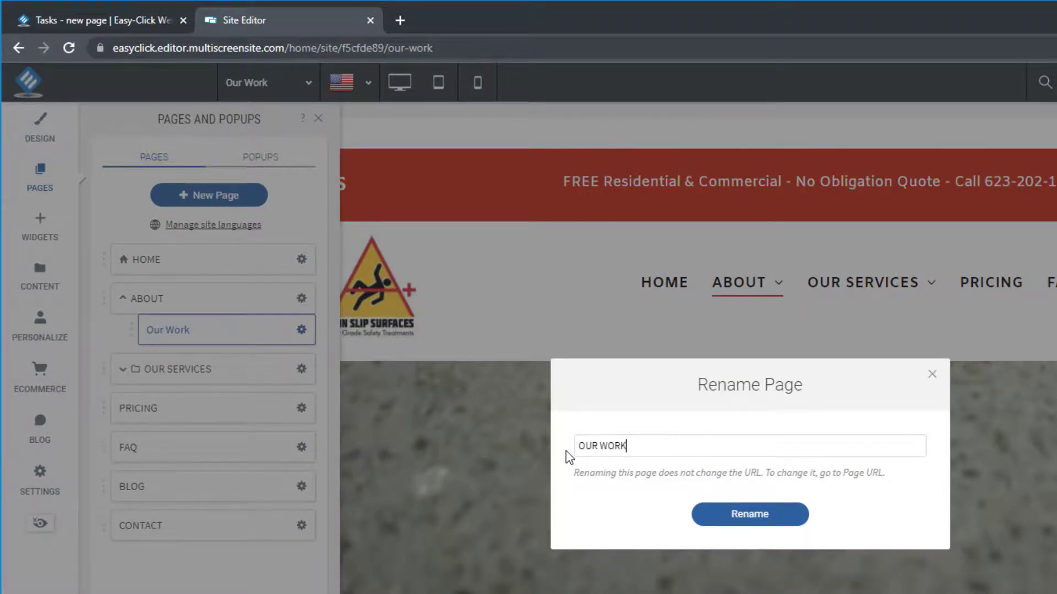
left_click(717, 518)
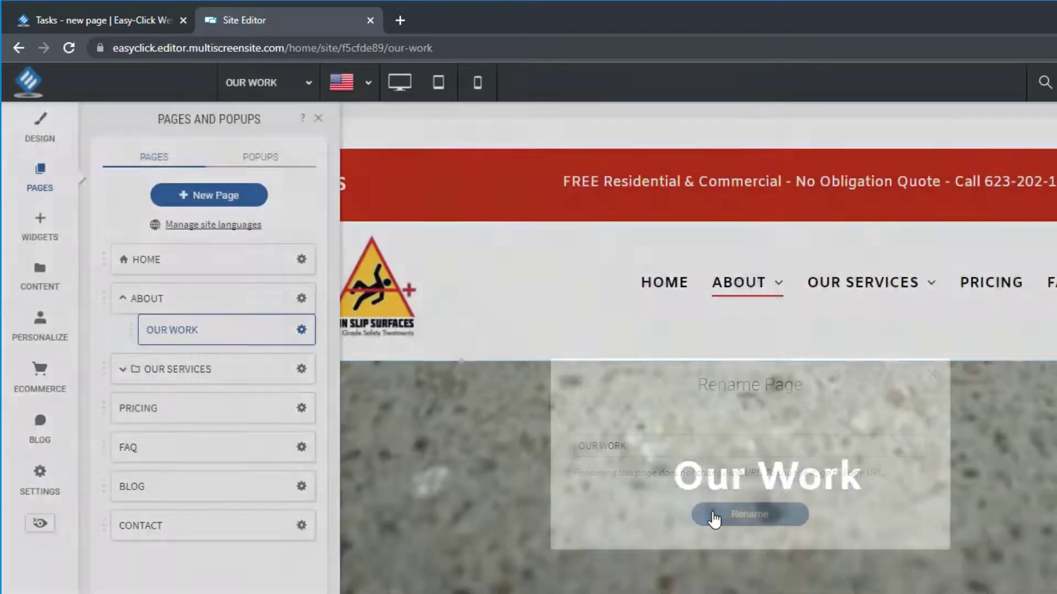
mouse_move(779, 290)
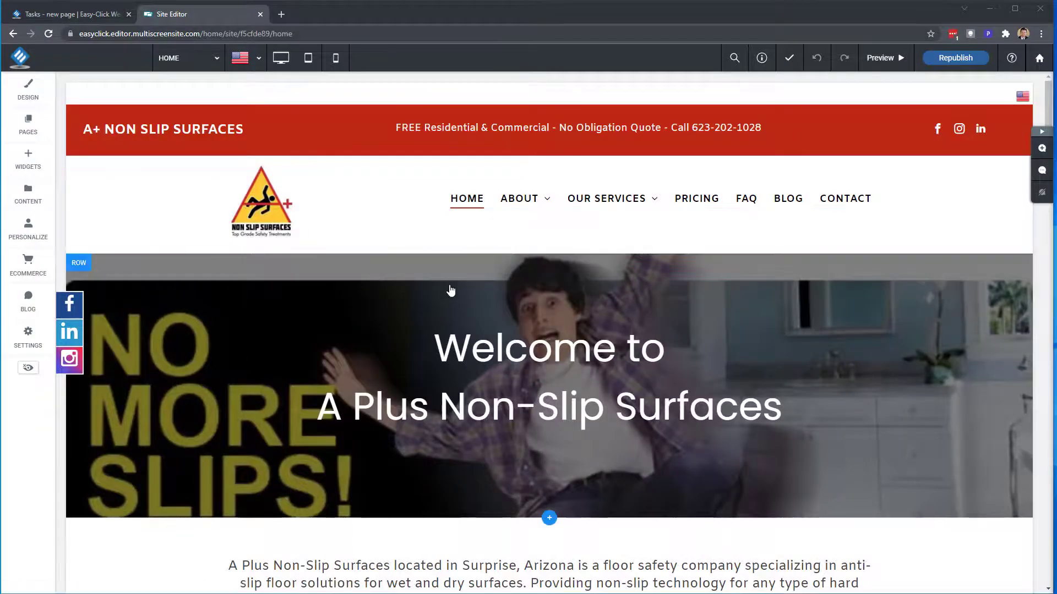
mouse_move(529, 209)
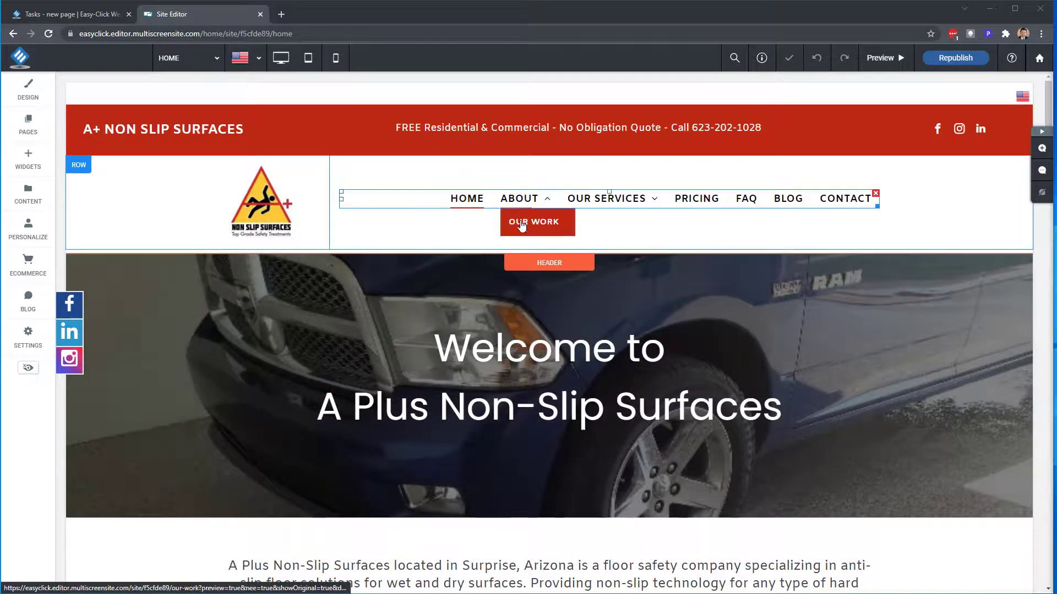